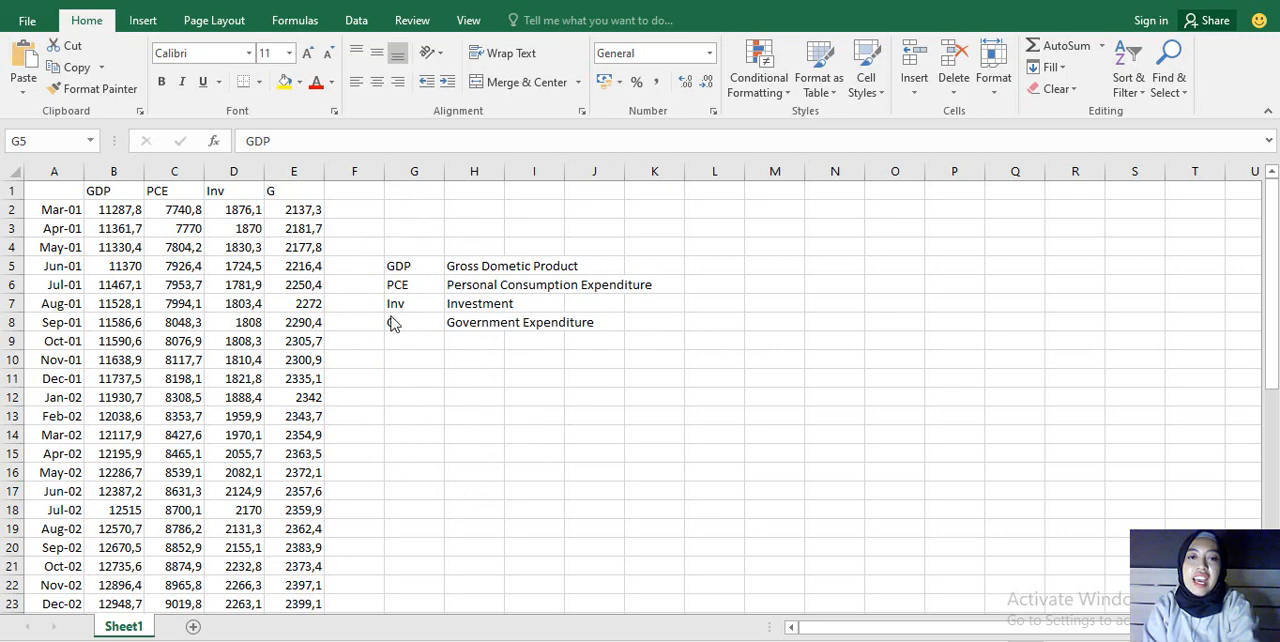
Step: Examine the variable abbreviations and the first and last months covered by the GDP, PCE, Inv and G data
{"action": "left_click", "coordinate": [391, 320], "text": "shift"}
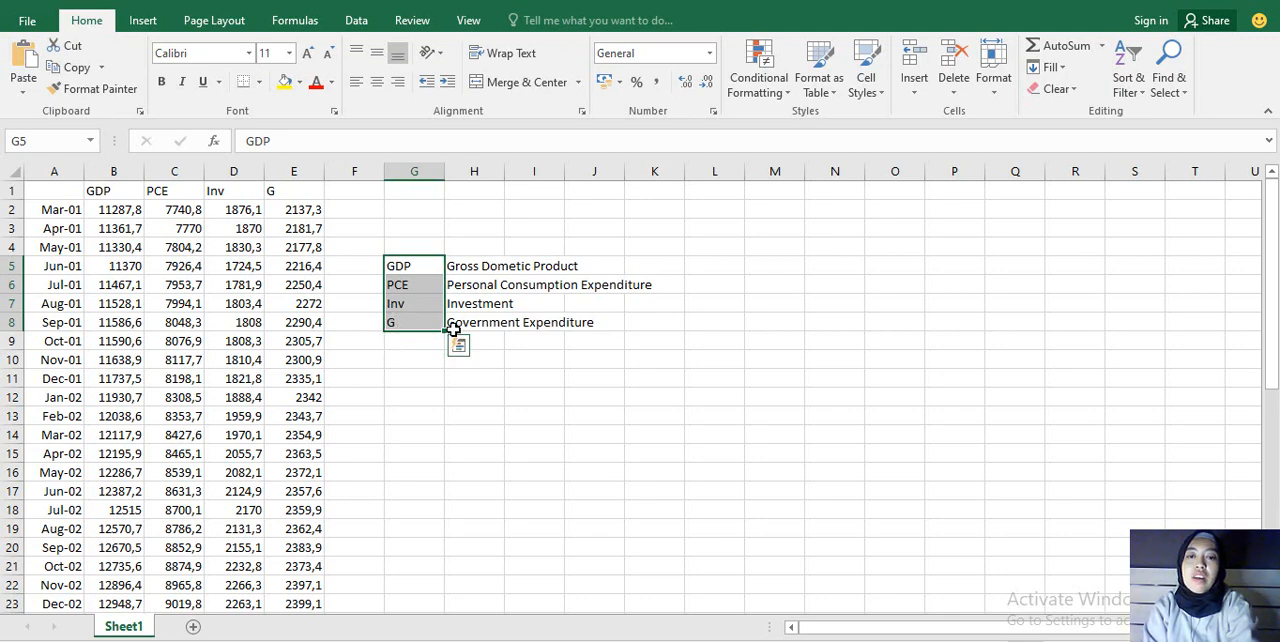
{"action": "left_click", "coordinate": [354, 321]}
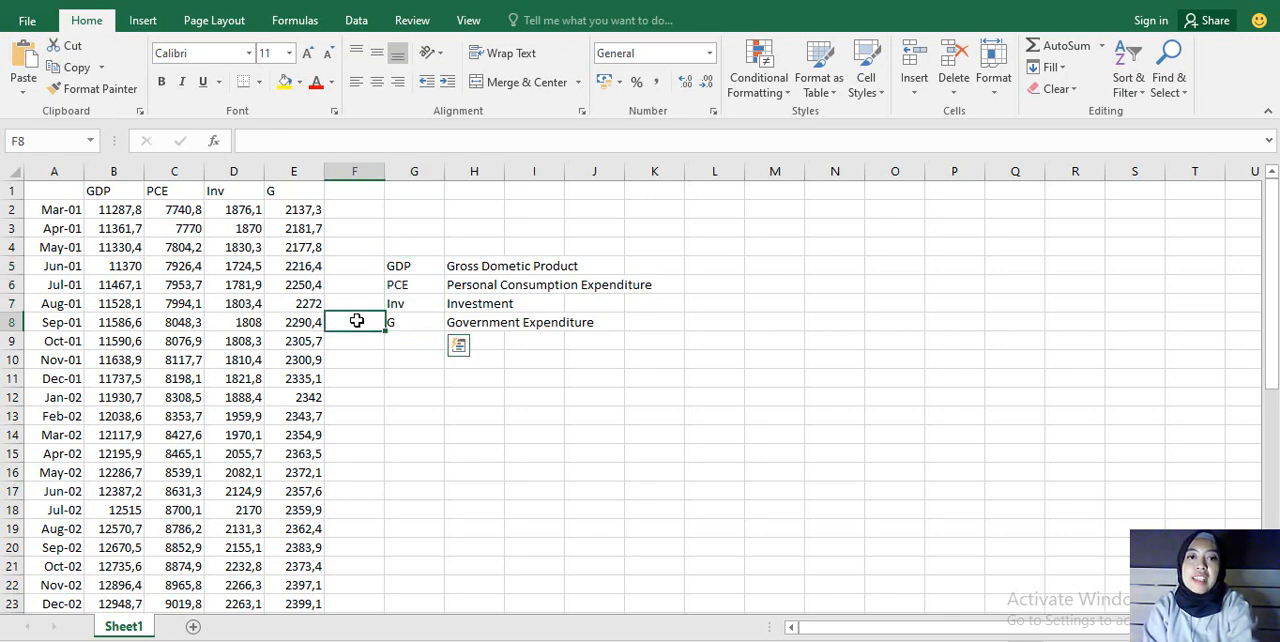
{"action": "left_click", "coordinate": [42, 212]}
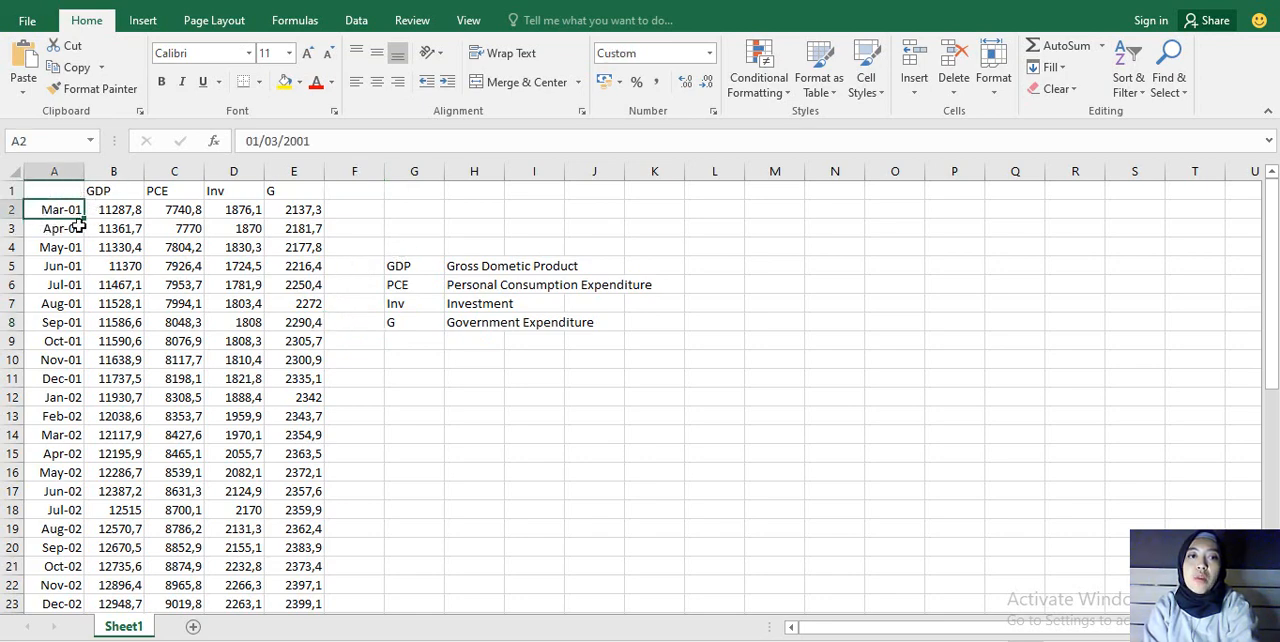
{"action": "scroll", "coordinate": [57, 372], "scroll_direction": "down", "scroll_amount": 9}
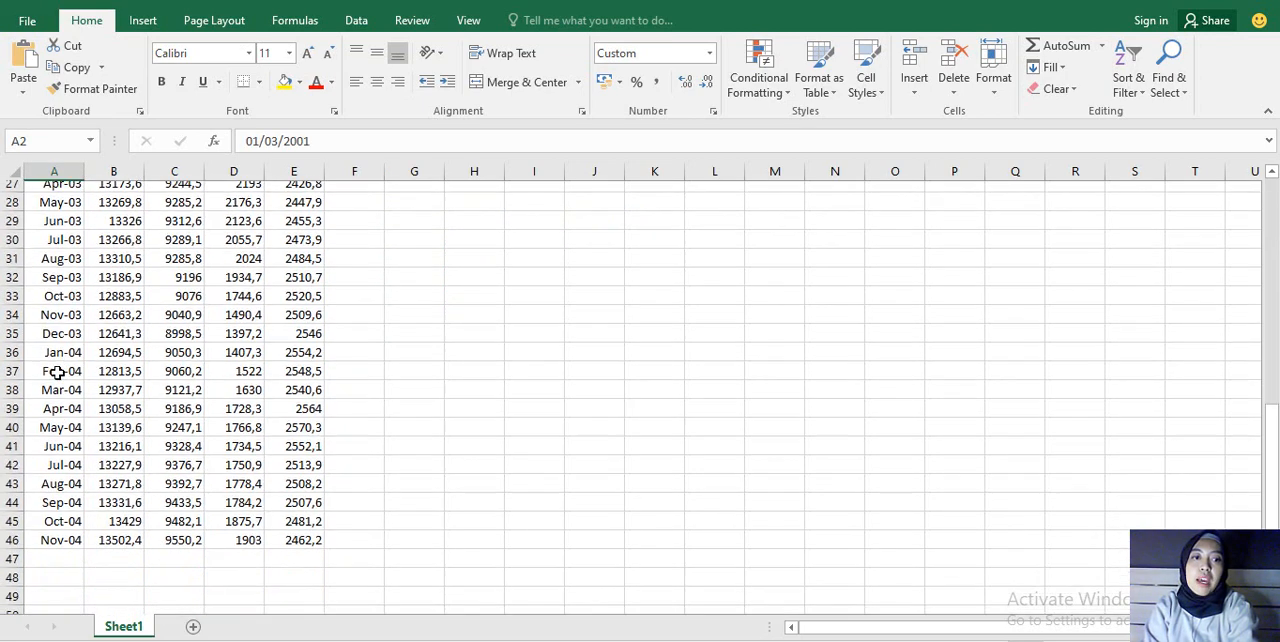
{"action": "scroll", "coordinate": [57, 372], "scroll_direction": "down", "scroll_amount": 1}
{"action": "left_click", "coordinate": [68, 471]}
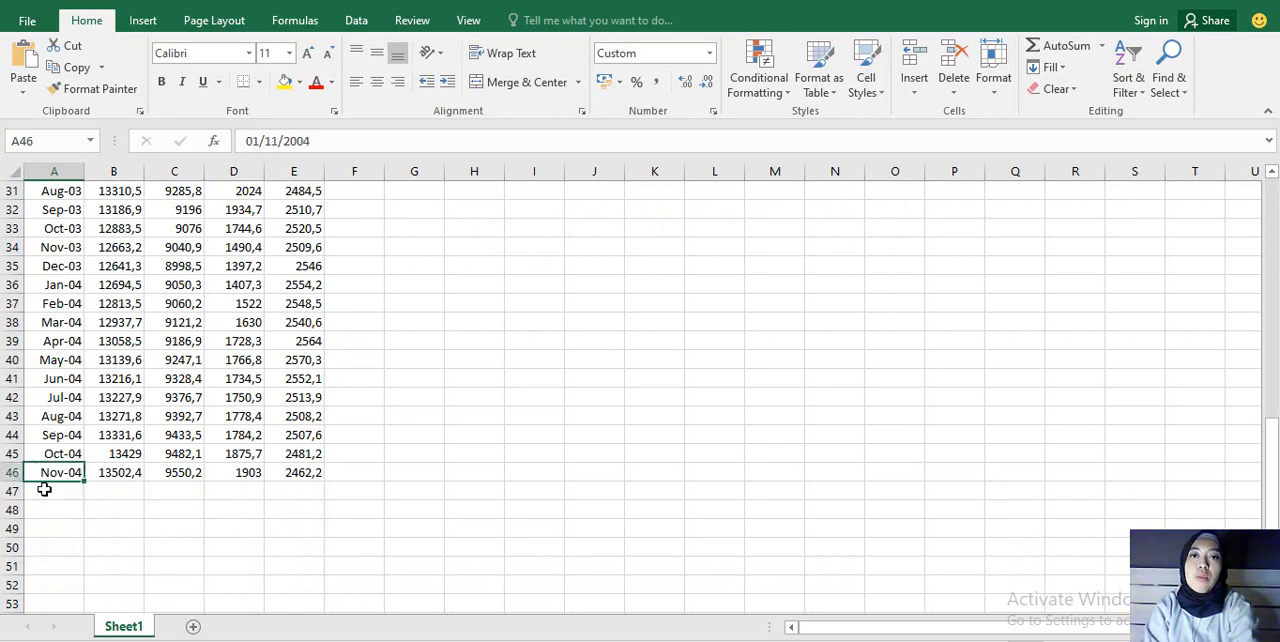
{"action": "scroll", "coordinate": [177, 368], "scroll_direction": "up", "scroll_amount": 10}
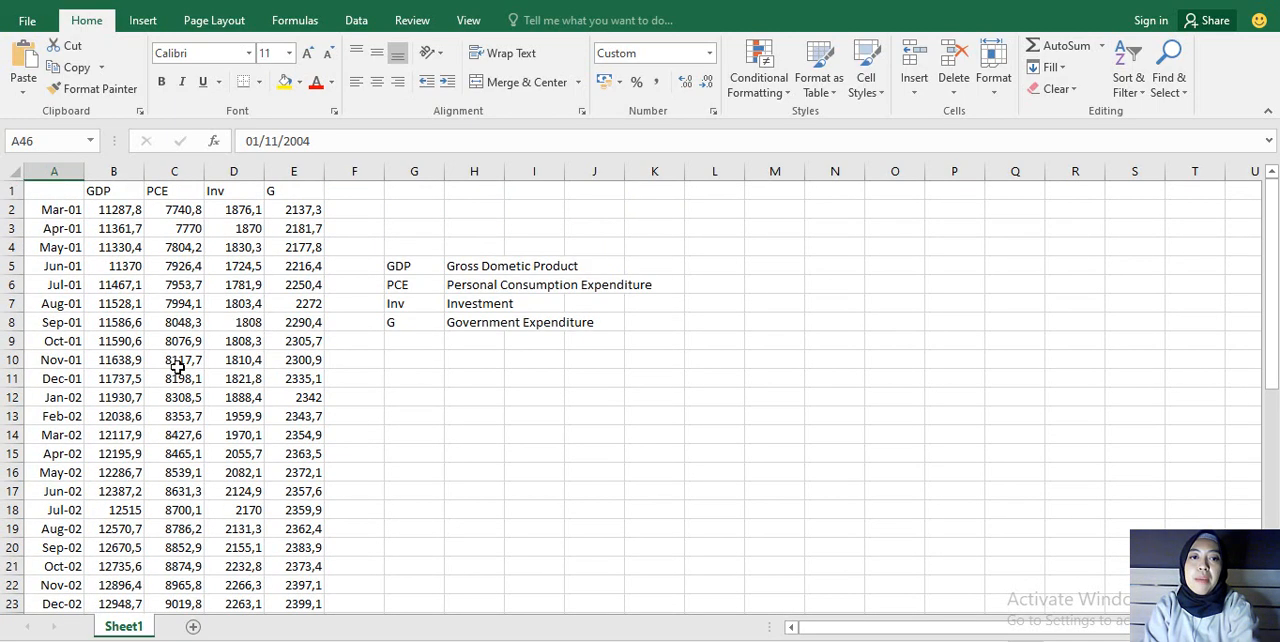
{"action": "left_click", "coordinate": [115, 246]}
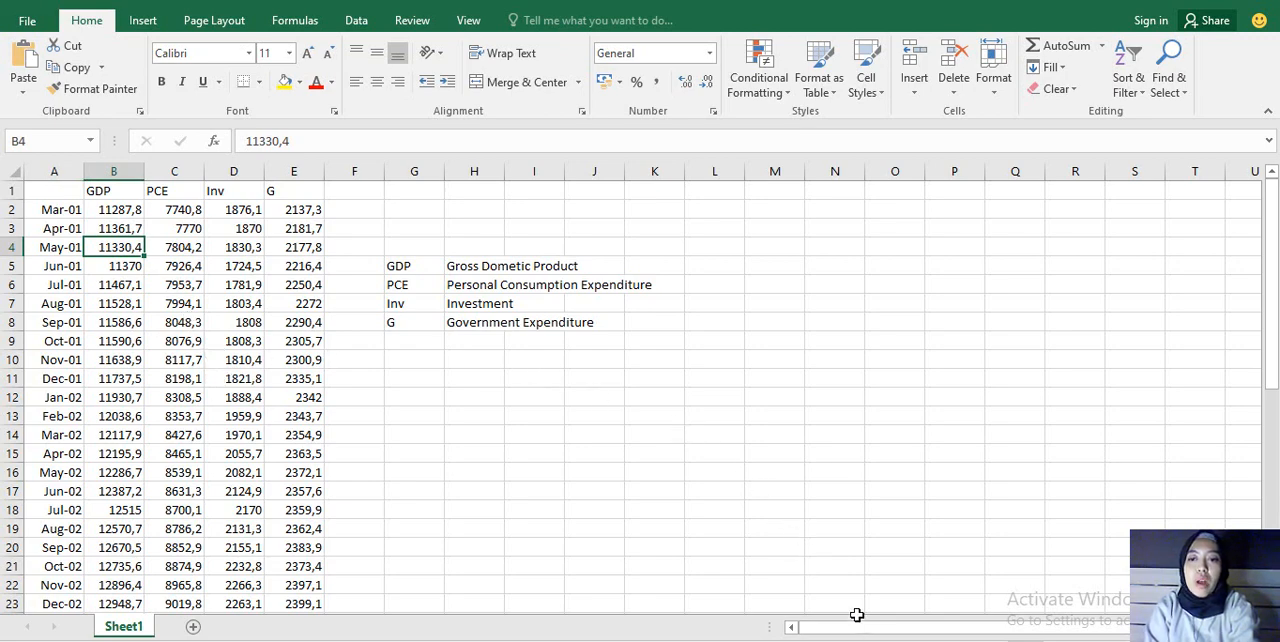
Step: Switch to EViews and start a new workfile with a dated regular-frequency structure and monthly frequency
{"action": "left_click", "coordinate": [857, 614]}
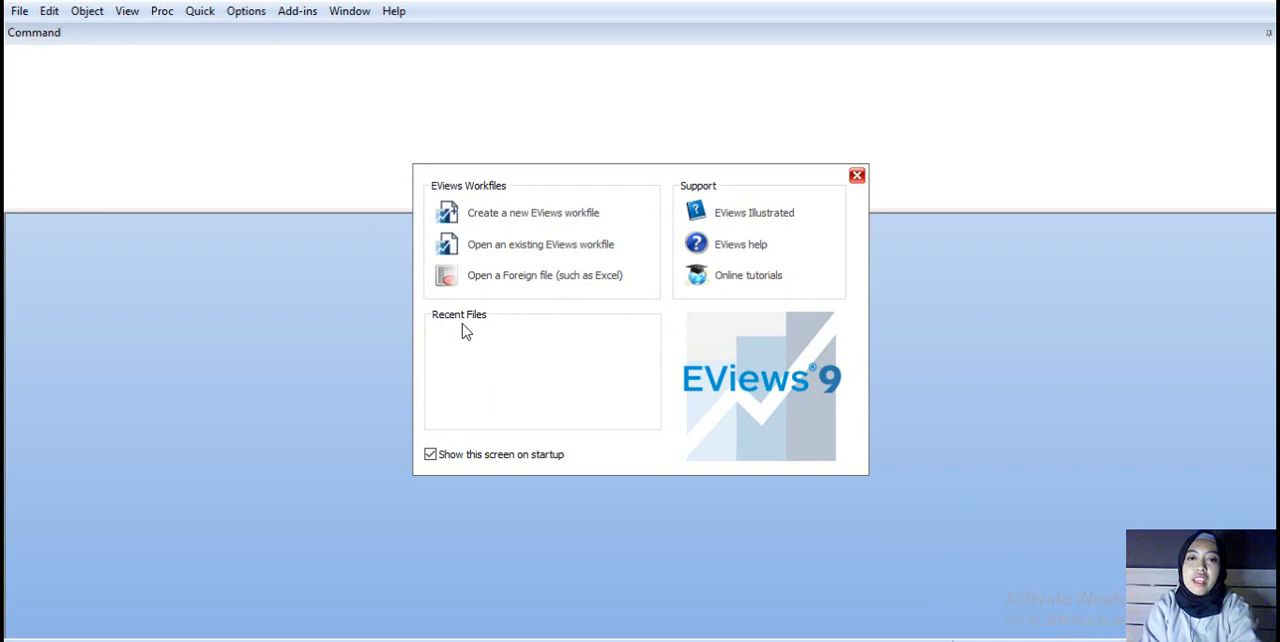
{"action": "left_click", "coordinate": [495, 216]}
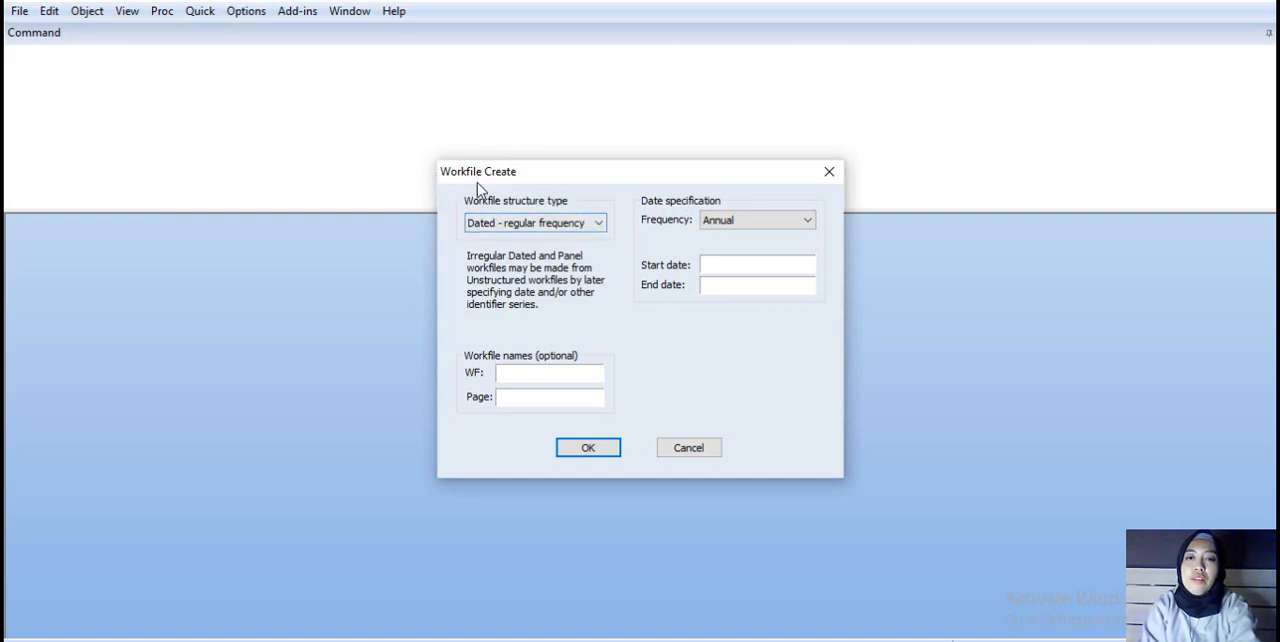
{"action": "left_click", "coordinate": [575, 225]}
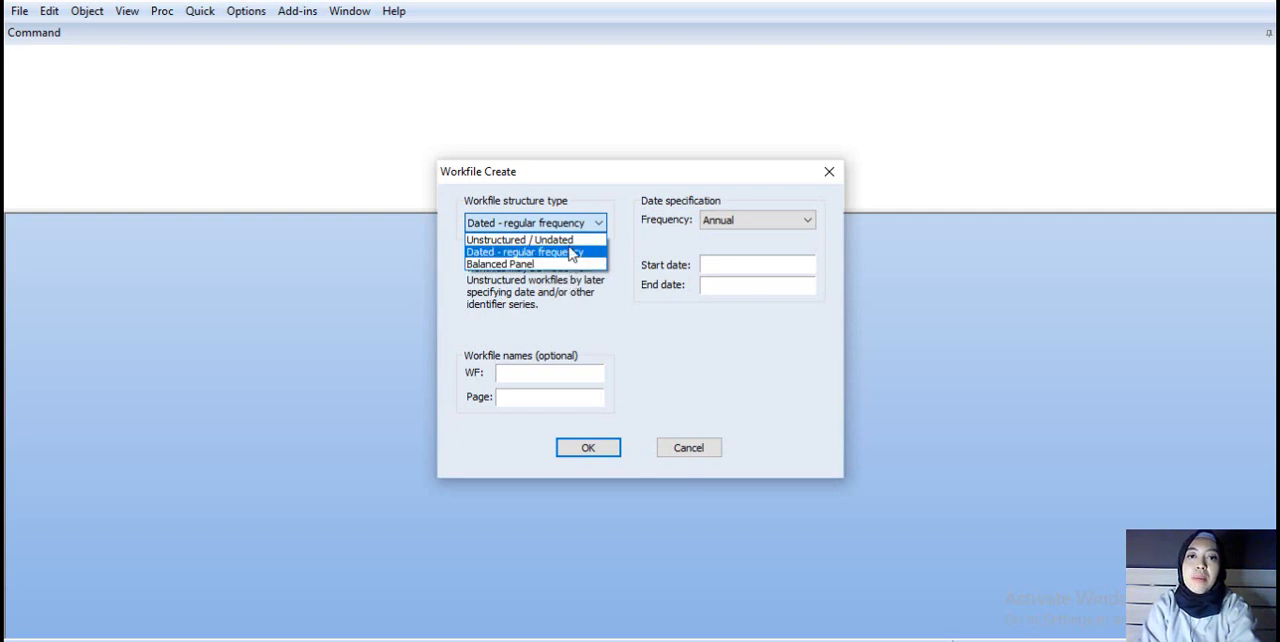
{"action": "left_click", "coordinate": [572, 254]}
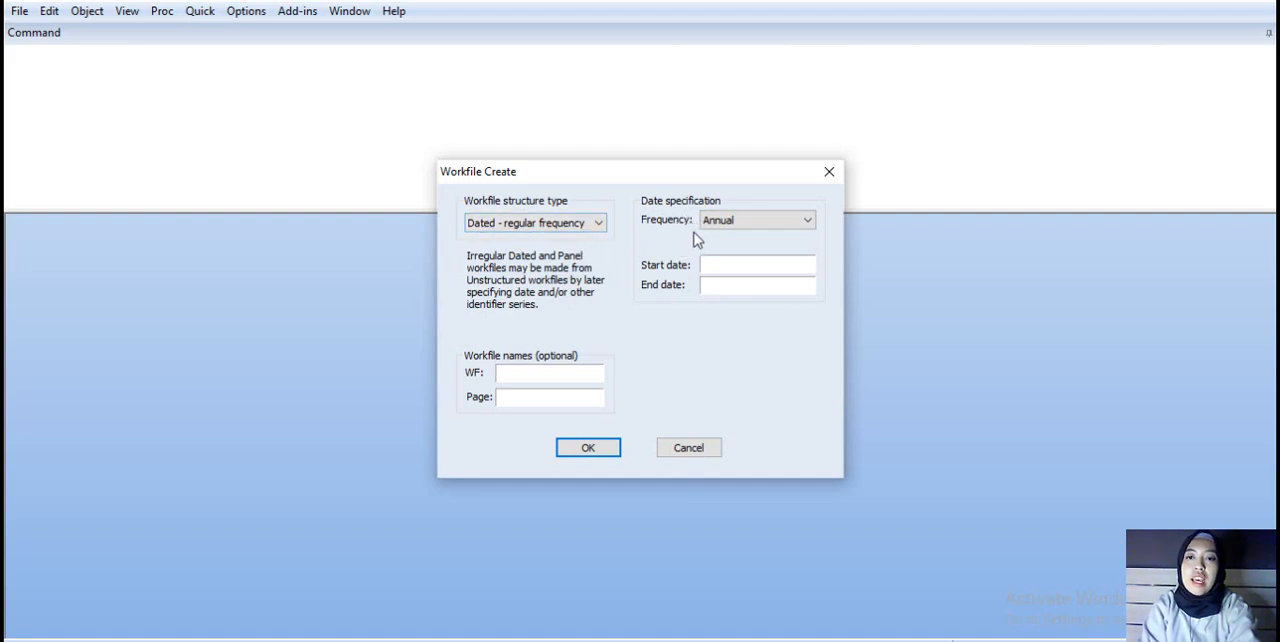
{"action": "left_click", "coordinate": [727, 223]}
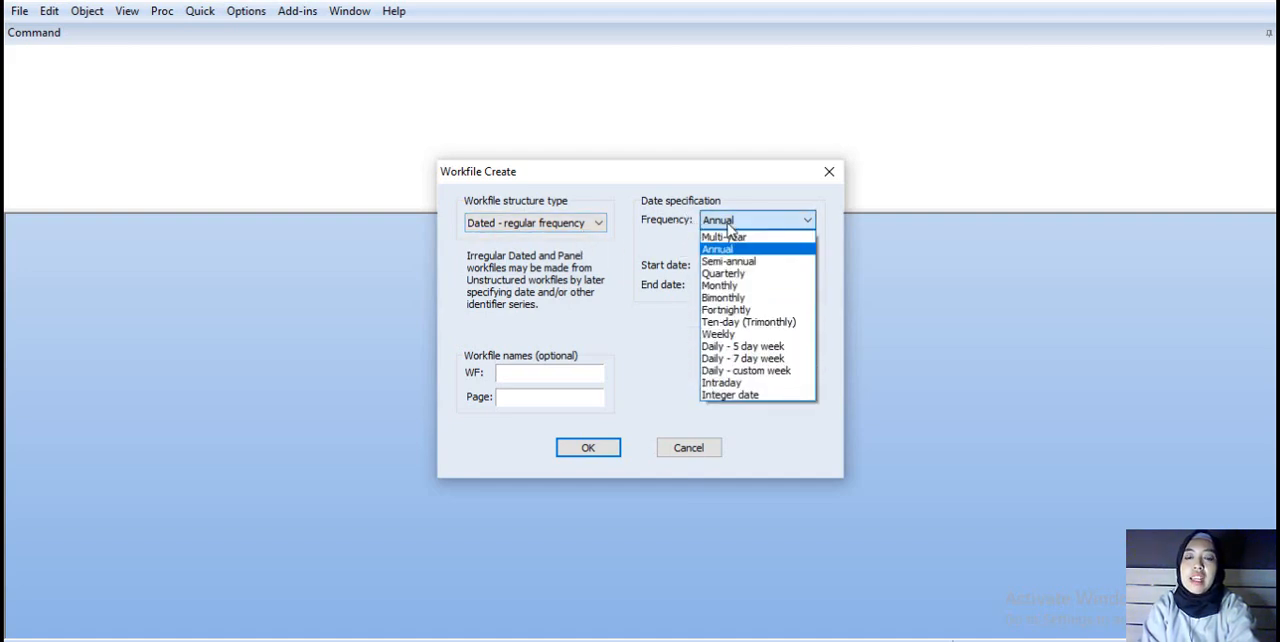
{"action": "left_click", "coordinate": [752, 286]}
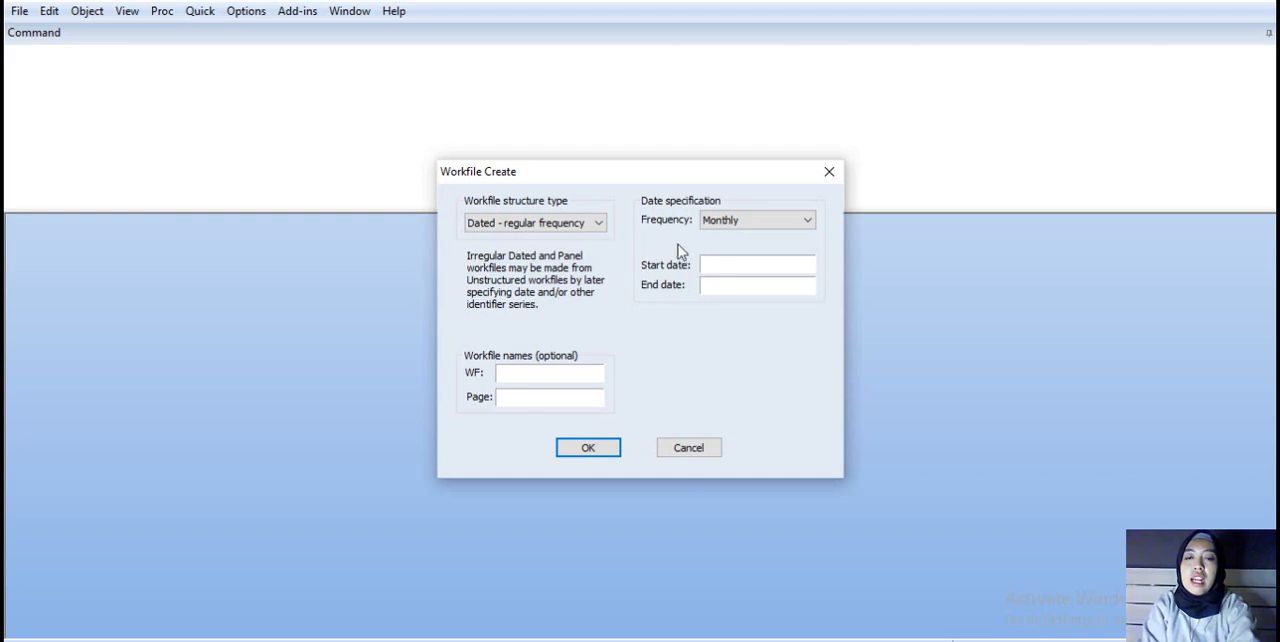
Step: Check the first and last months of the data in Excel and enter 1 Mar 2001 as the EViews workfile's start date
{"action": "left_click", "coordinate": [712, 262]}
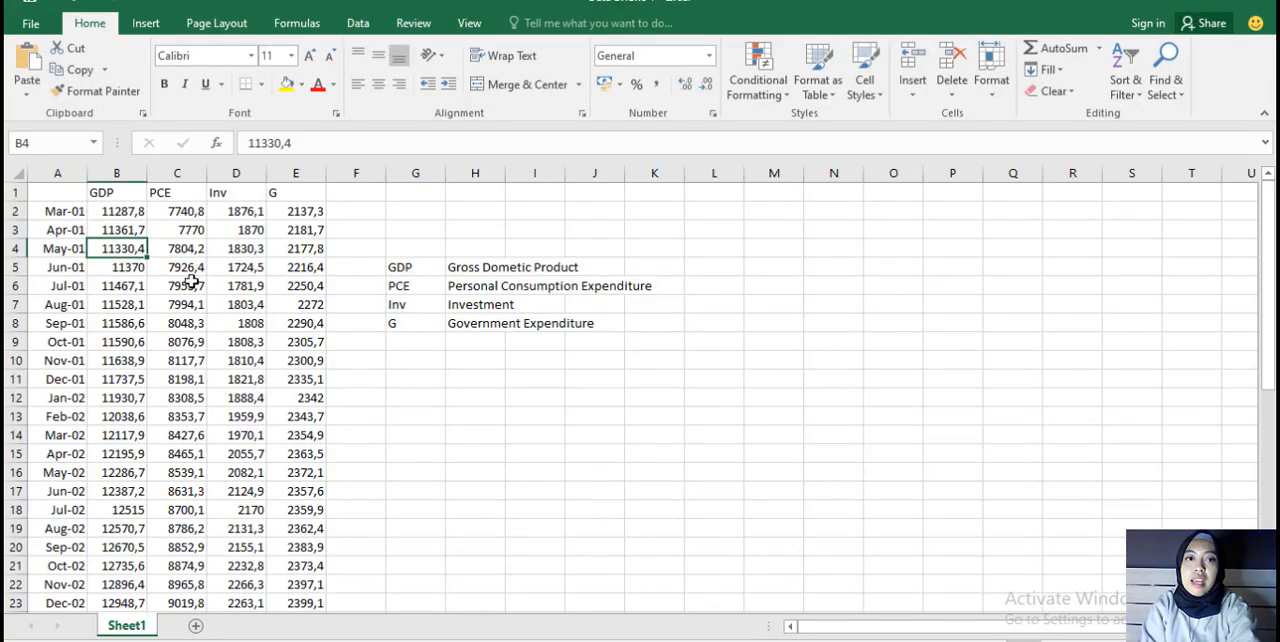
{"action": "left_click", "coordinate": [190, 282]}
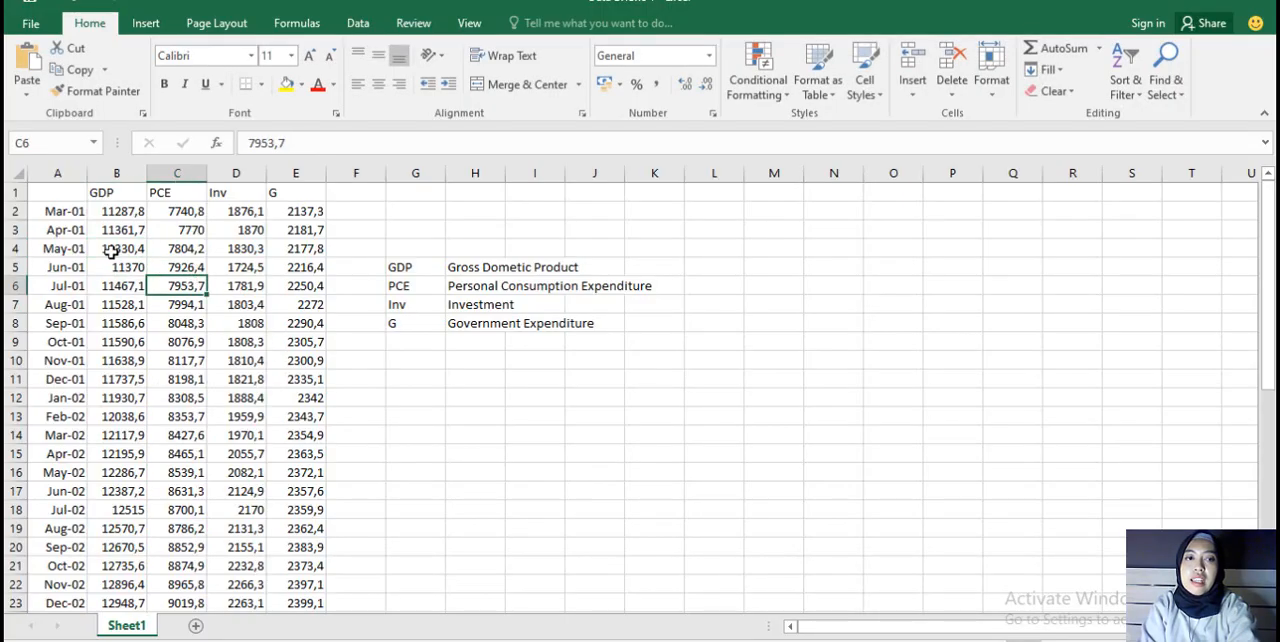
{"action": "left_click", "coordinate": [64, 211]}
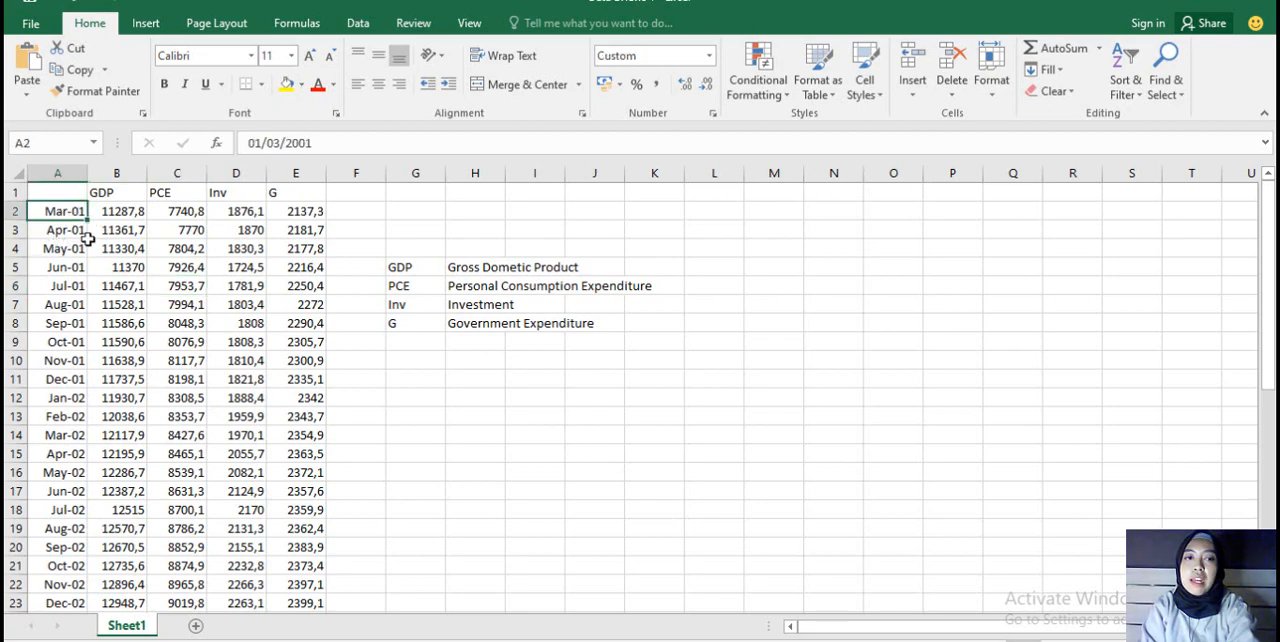
{"action": "scroll", "coordinate": [70, 305], "scroll_direction": "down", "scroll_amount": 1}
{"action": "scroll", "coordinate": [94, 302], "scroll_direction": "down", "scroll_amount": 10}
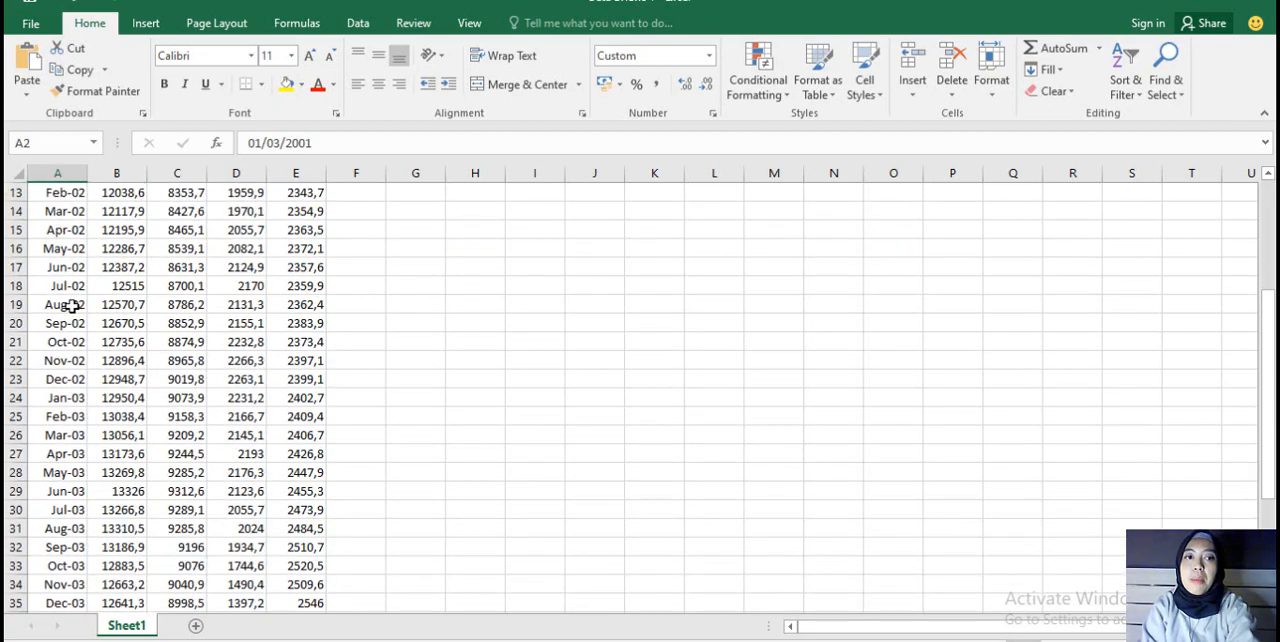
{"action": "left_click", "coordinate": [80, 472]}
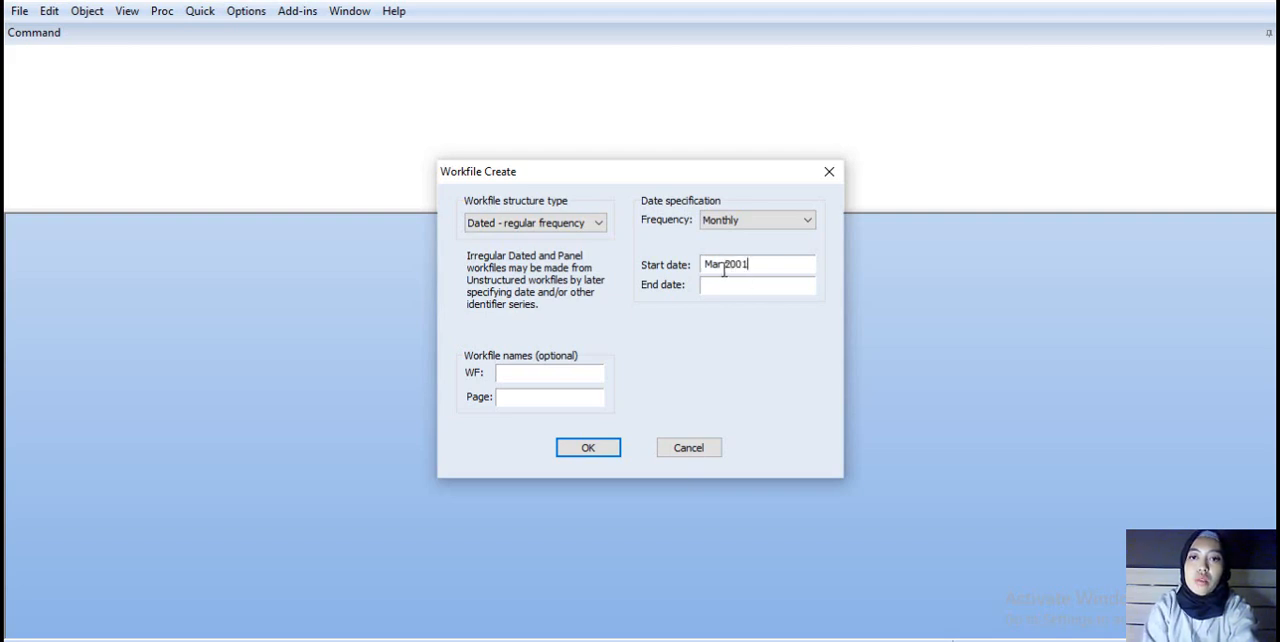
{"action": "left_click", "coordinate": [702, 265]}
{"action": "left_click", "coordinate": [706, 267]}
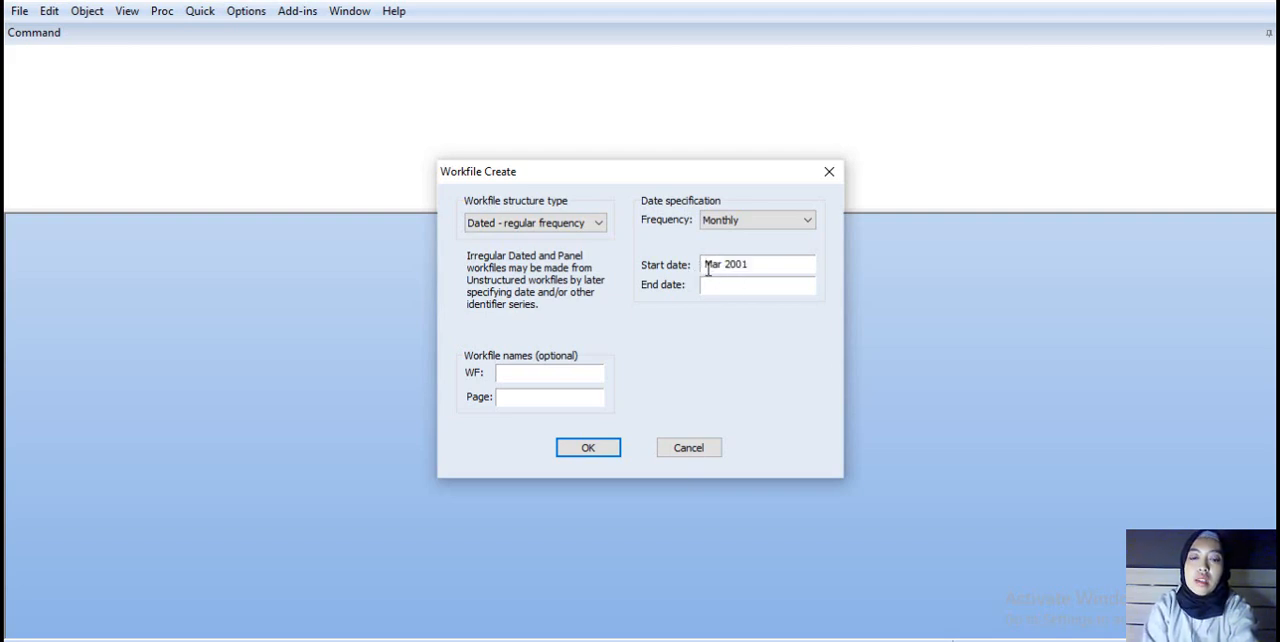
{"action": "type", "text": "1"}
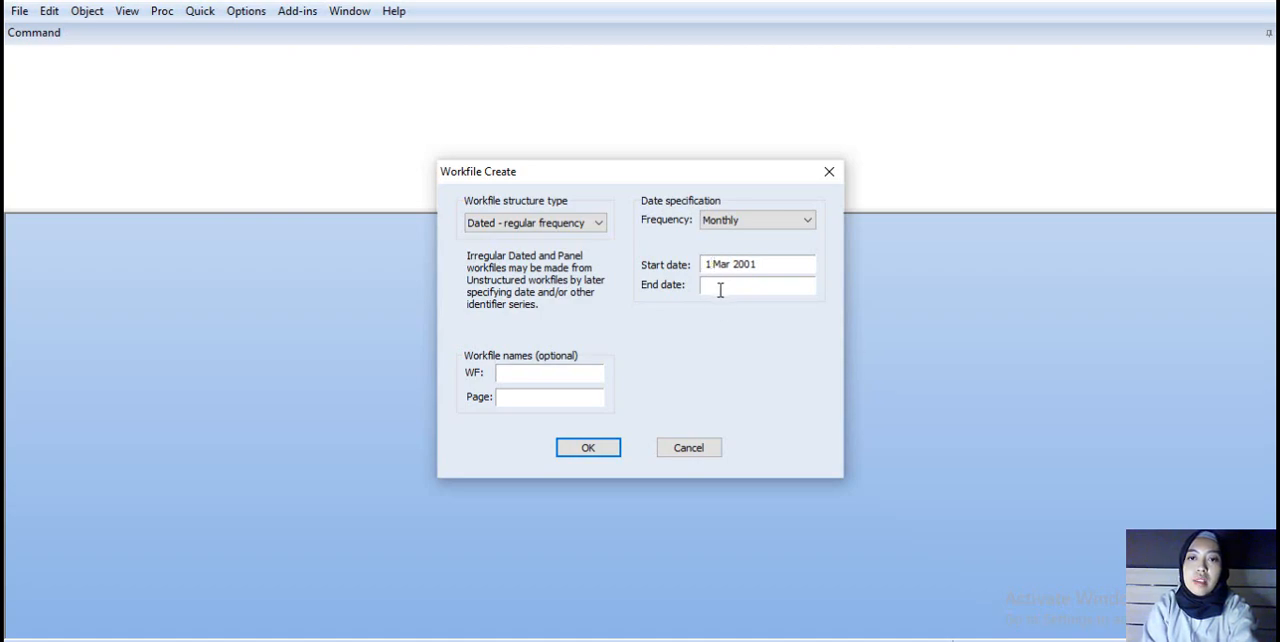
Step: Set the end date to 1 Nov 2004 after checking it in Excel, and create the workfile, declining the license update
{"action": "key", "text": "alt+Tab"}
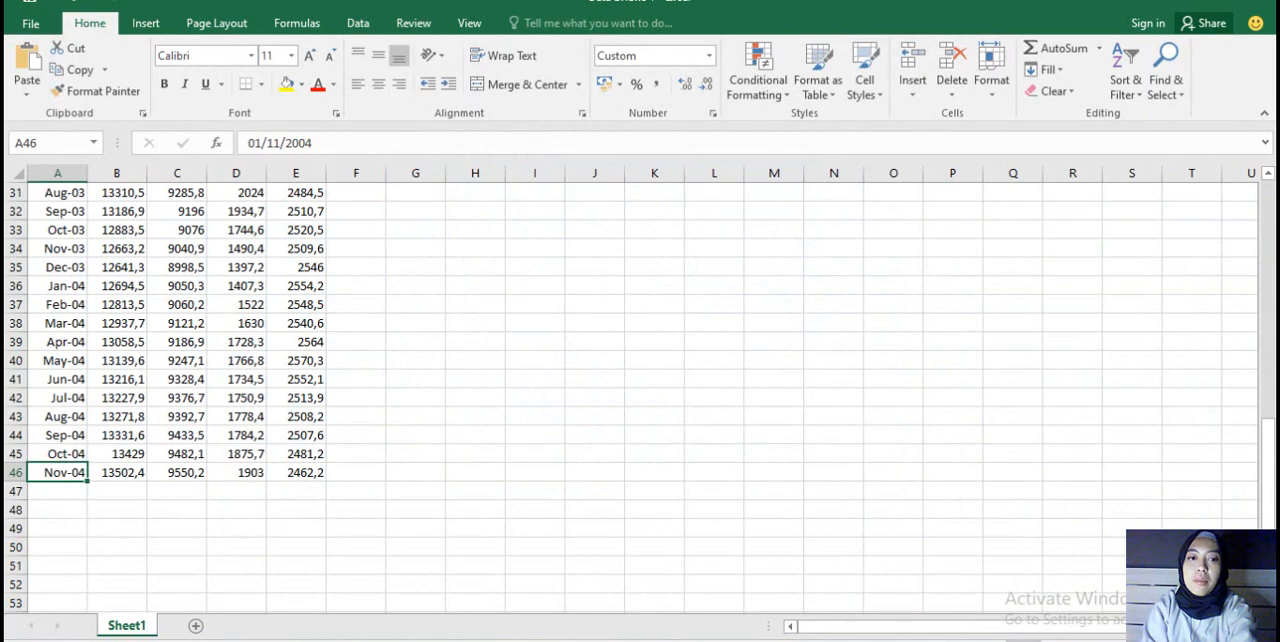
{"action": "key", "text": "alt+Tab"}
{"action": "key", "text": "Tab"}
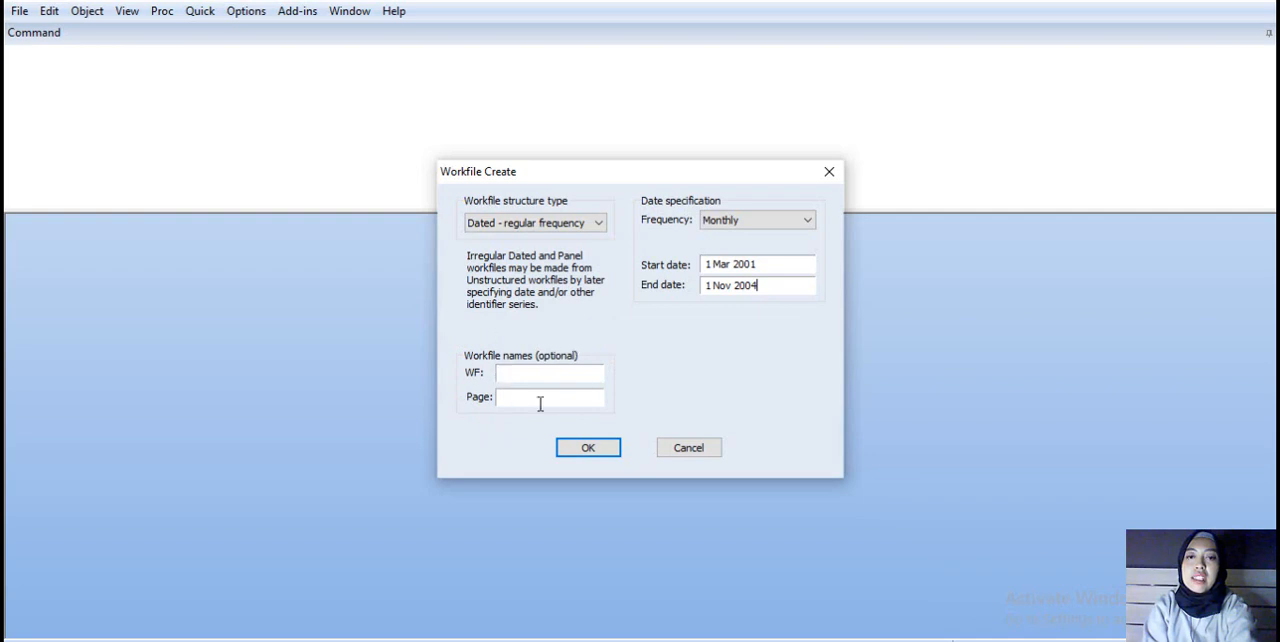
{"action": "left_click", "coordinate": [590, 449]}
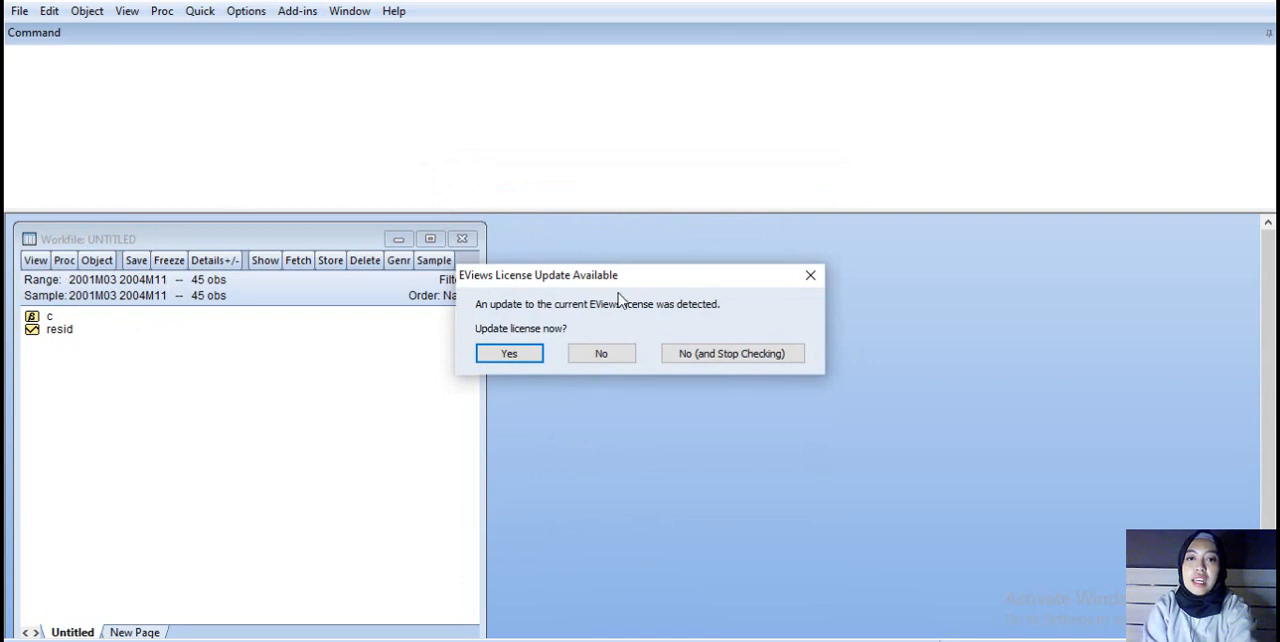
{"action": "left_click", "coordinate": [600, 355]}
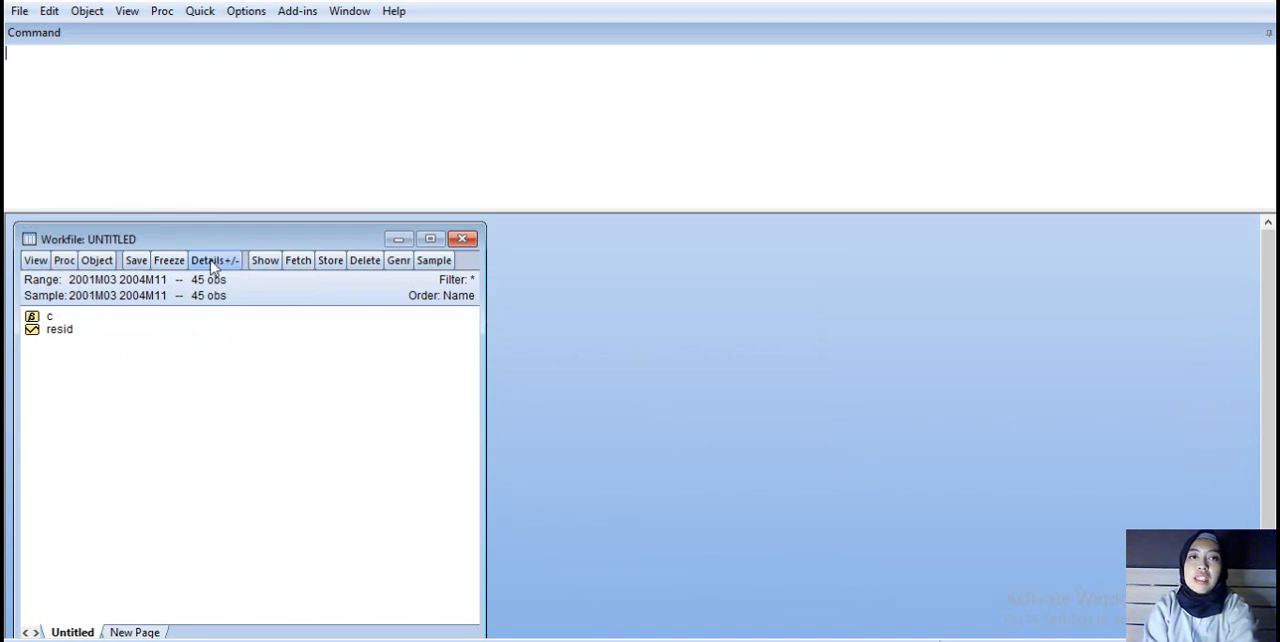
Step: Open an empty group for editing series and move its window beside the workfile's object list
{"action": "left_click", "coordinate": [201, 14]}
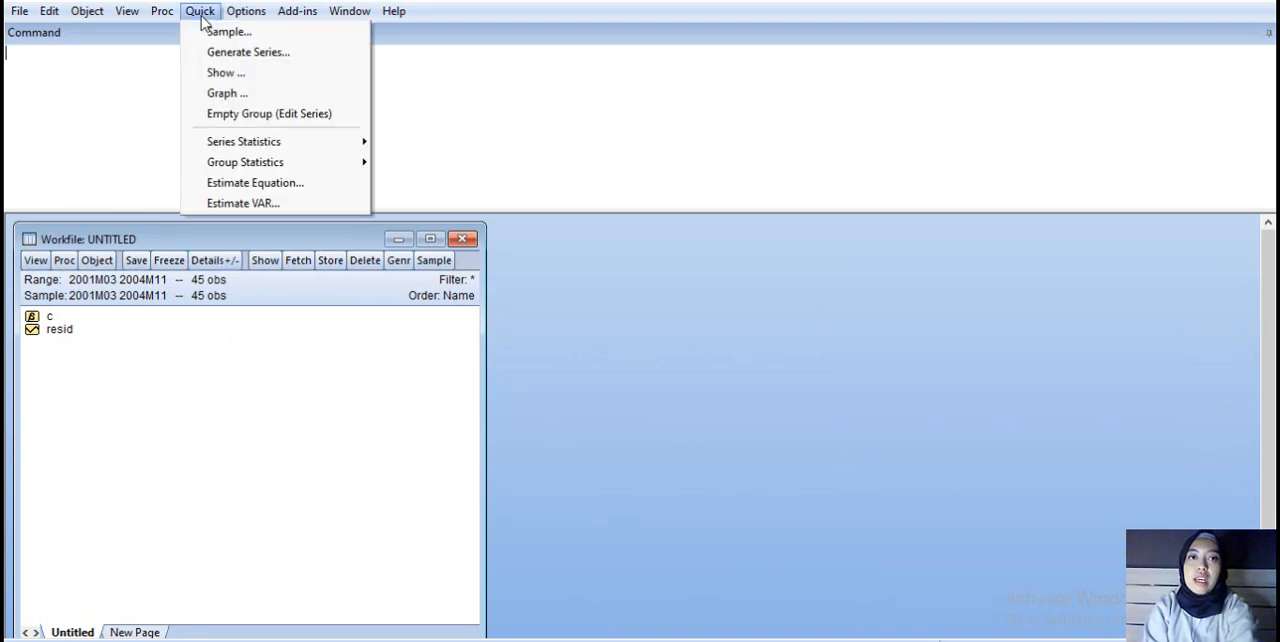
{"action": "left_click", "coordinate": [268, 118]}
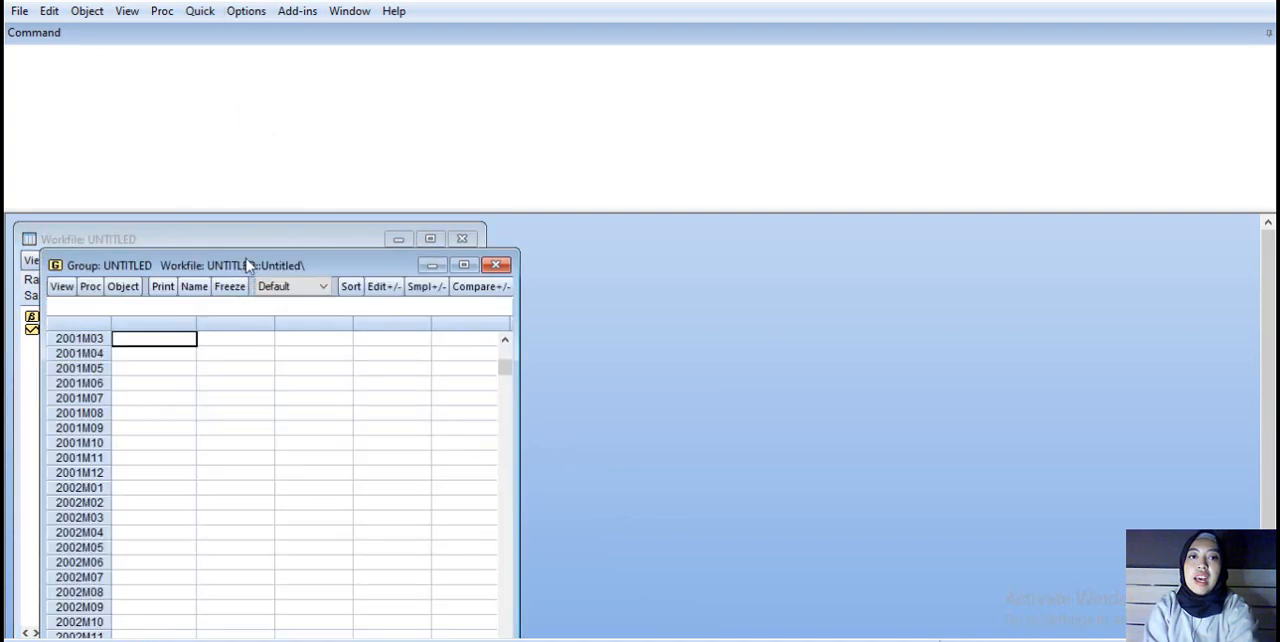
{"action": "left_click_drag", "start_coordinate": [248, 265], "coordinate": [395, 220]}
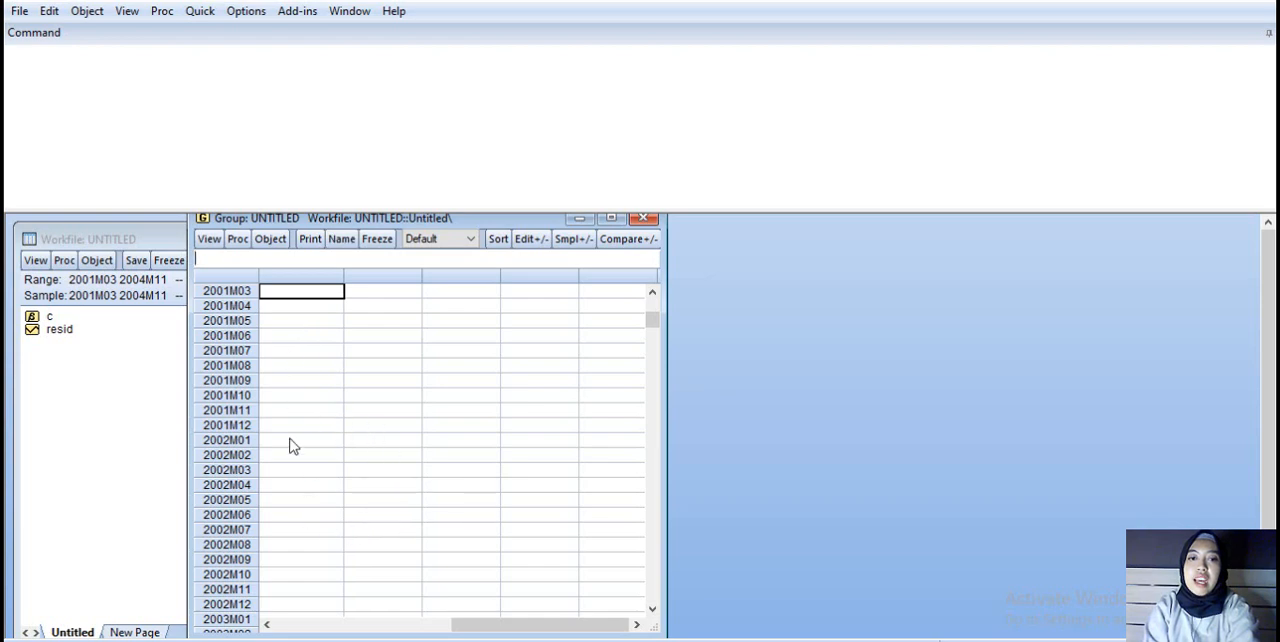
Step: Copy the values in B2:E46 from the Excel sheet and paste them into the empty EViews group, starting at 2001M03
{"action": "key", "text": "alt+Tab"}
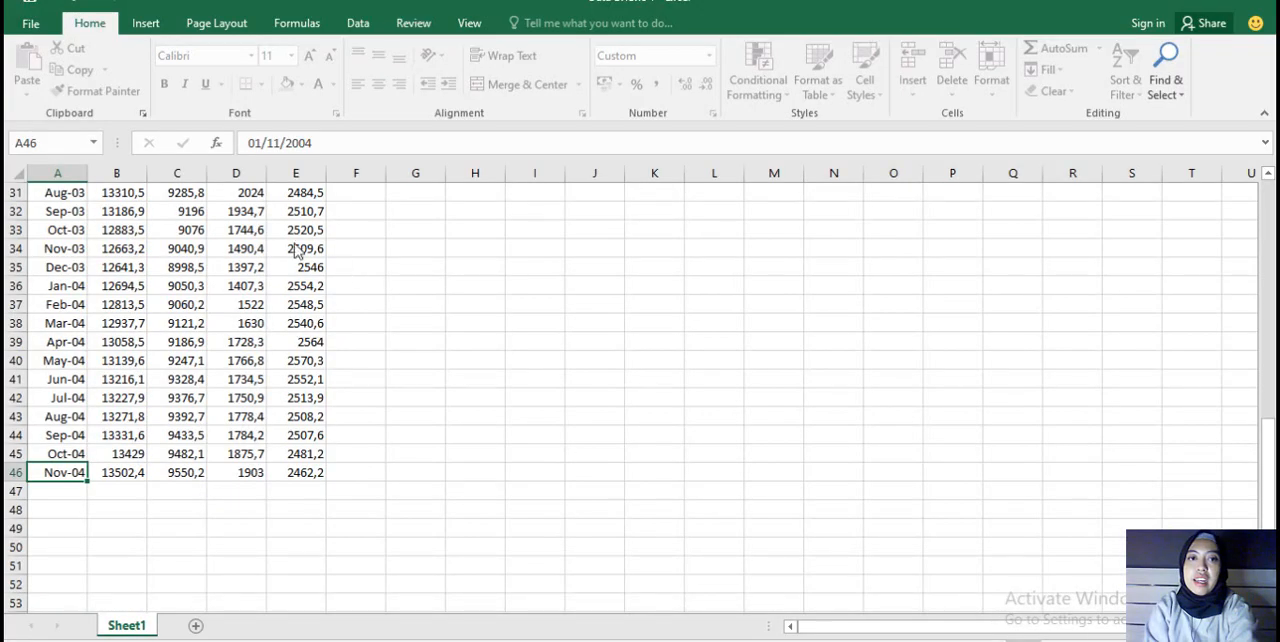
{"action": "left_click", "coordinate": [242, 303]}
{"action": "scroll", "coordinate": [242, 303], "scroll_direction": "up", "scroll_amount": 10}
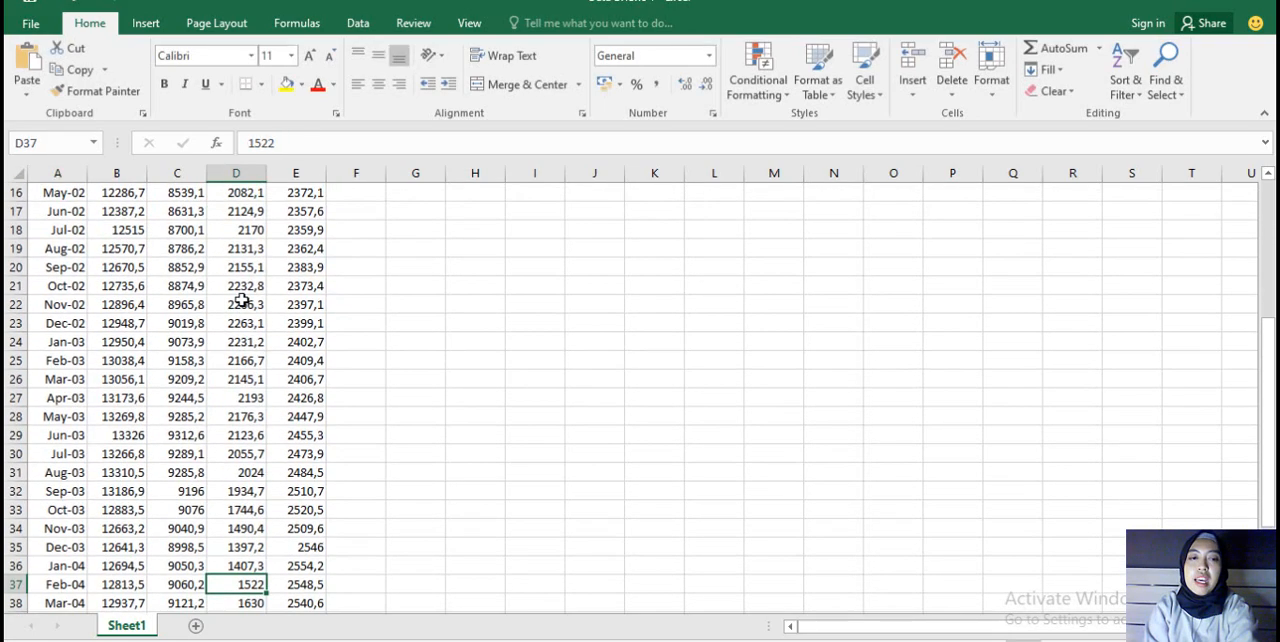
{"action": "left_click_drag", "start_coordinate": [110, 210], "coordinate": [295, 491]}
{"action": "left_click_drag", "start_coordinate": [281, 560], "coordinate": [270, 583]}
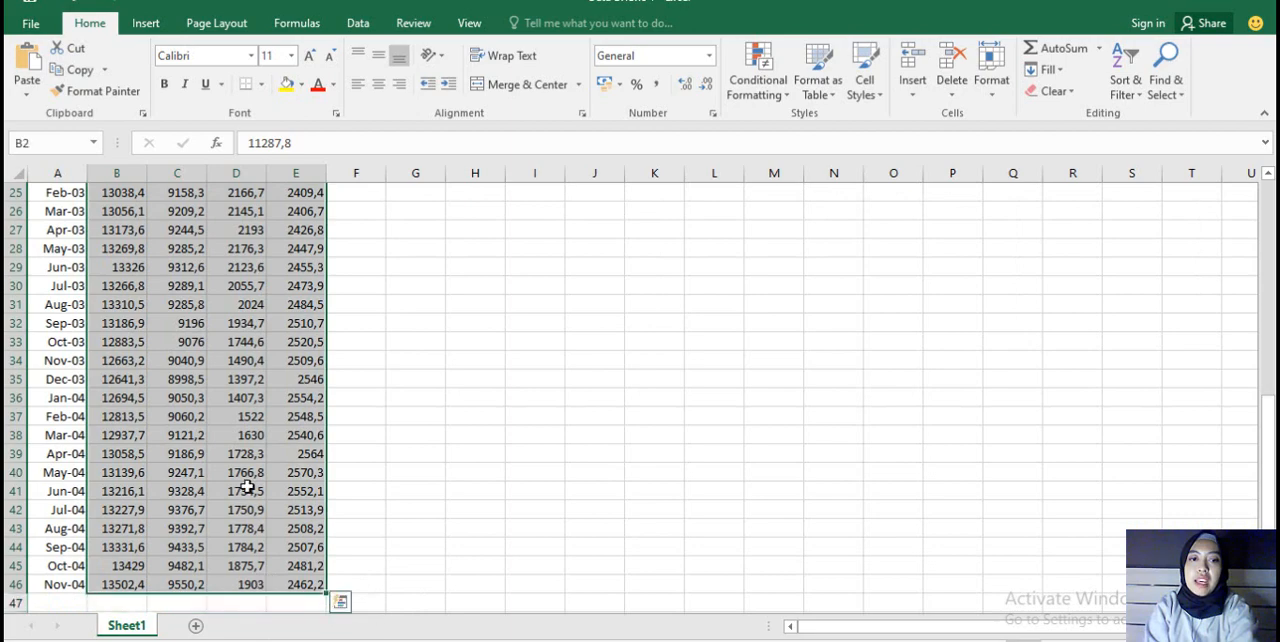
{"action": "key", "text": "ctrl+c"}
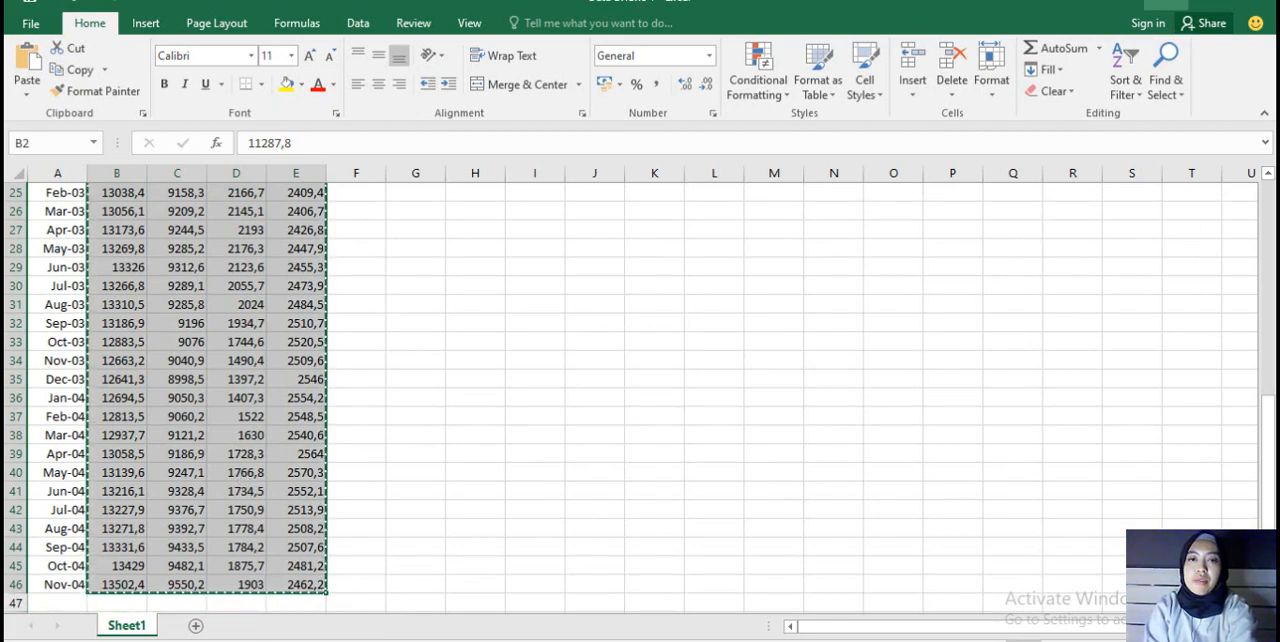
{"action": "key", "text": "alt+Tab"}
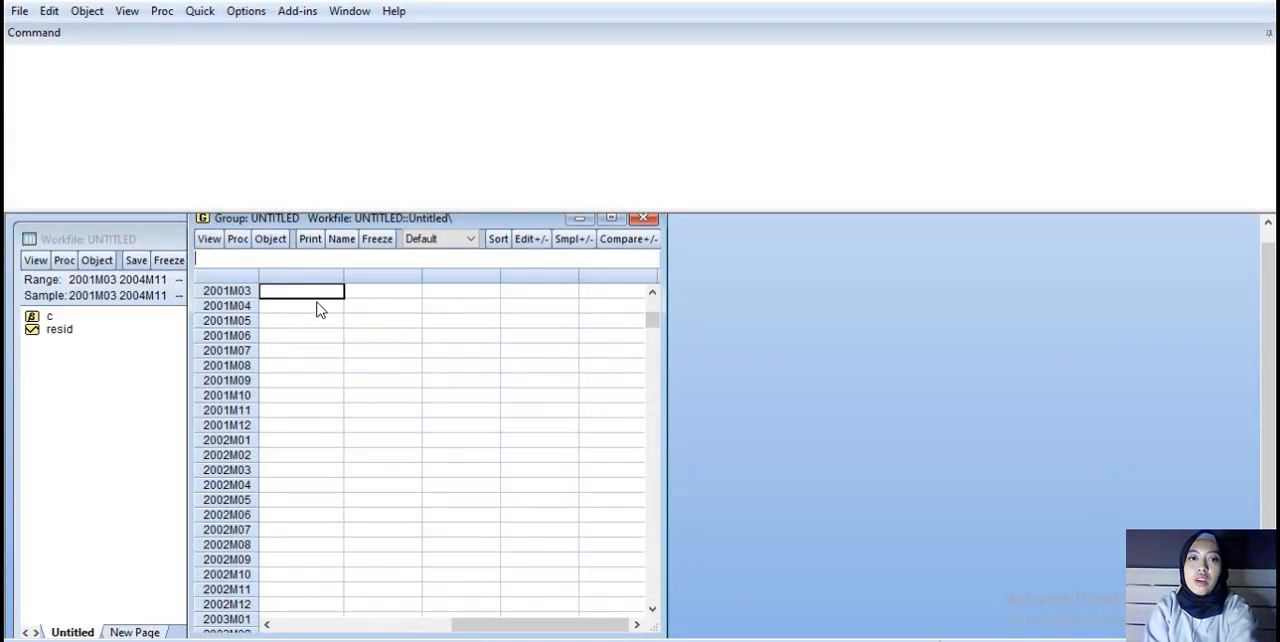
{"action": "key", "text": "ctrl+v"}
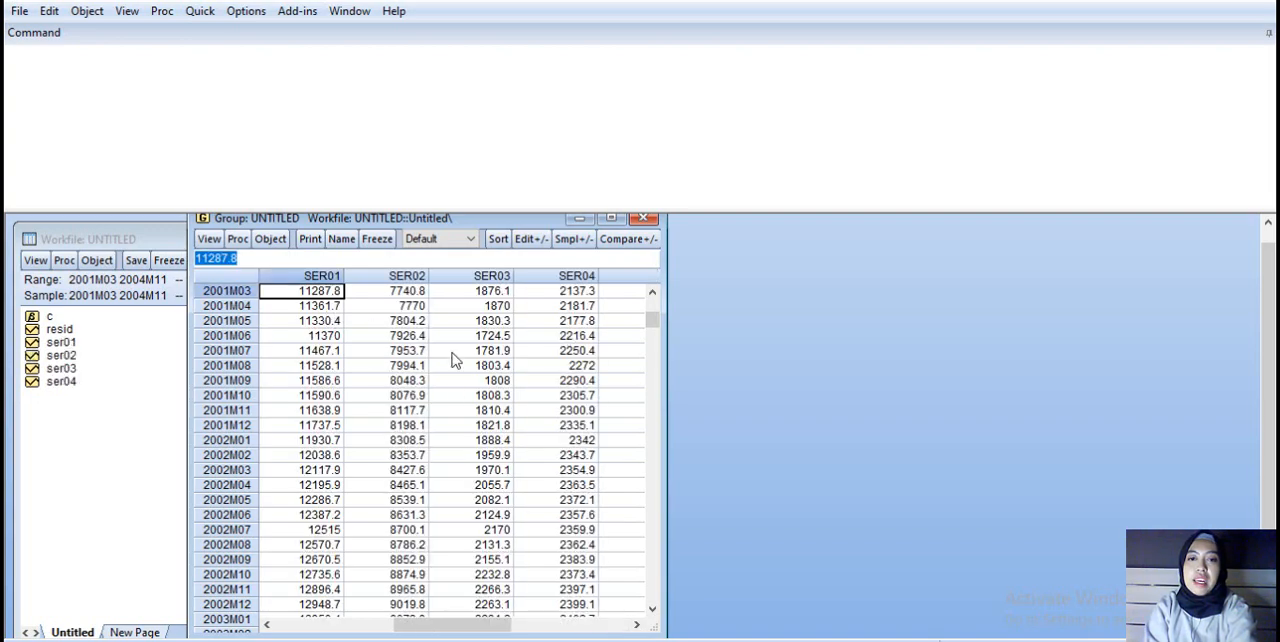
Step: Rename the first series in the group, SER01, as GDP and accept the rename
{"action": "scroll", "coordinate": [452, 354], "scroll_direction": "up", "scroll_amount": 1}
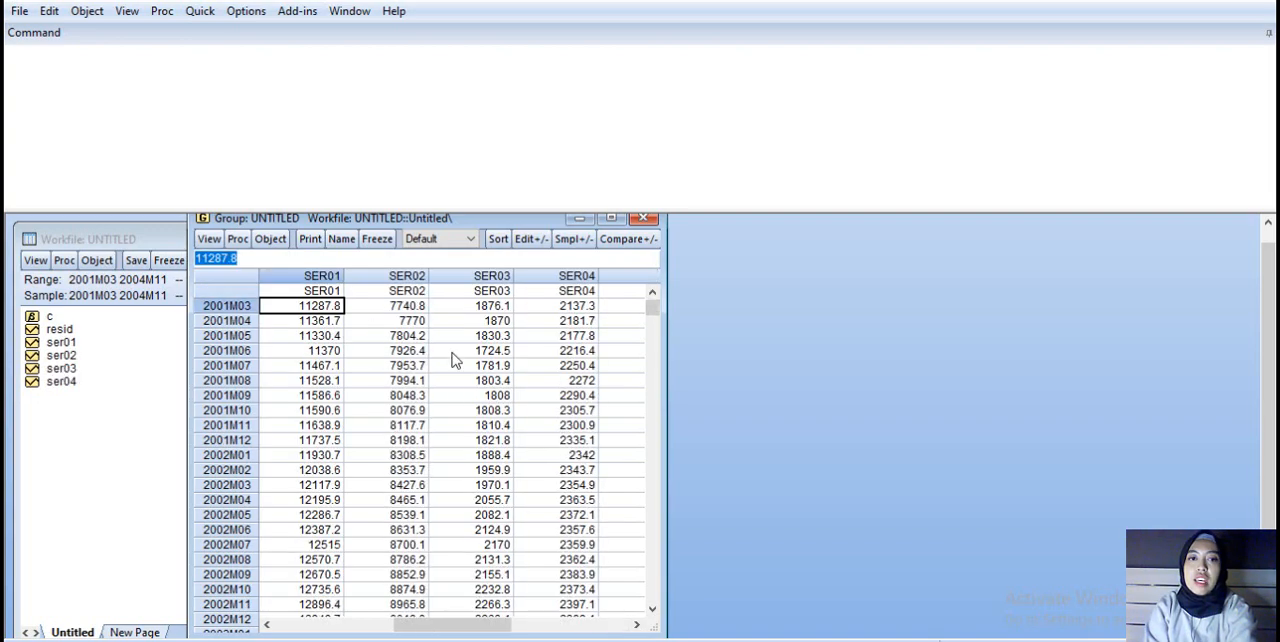
{"action": "left_click", "coordinate": [326, 288]}
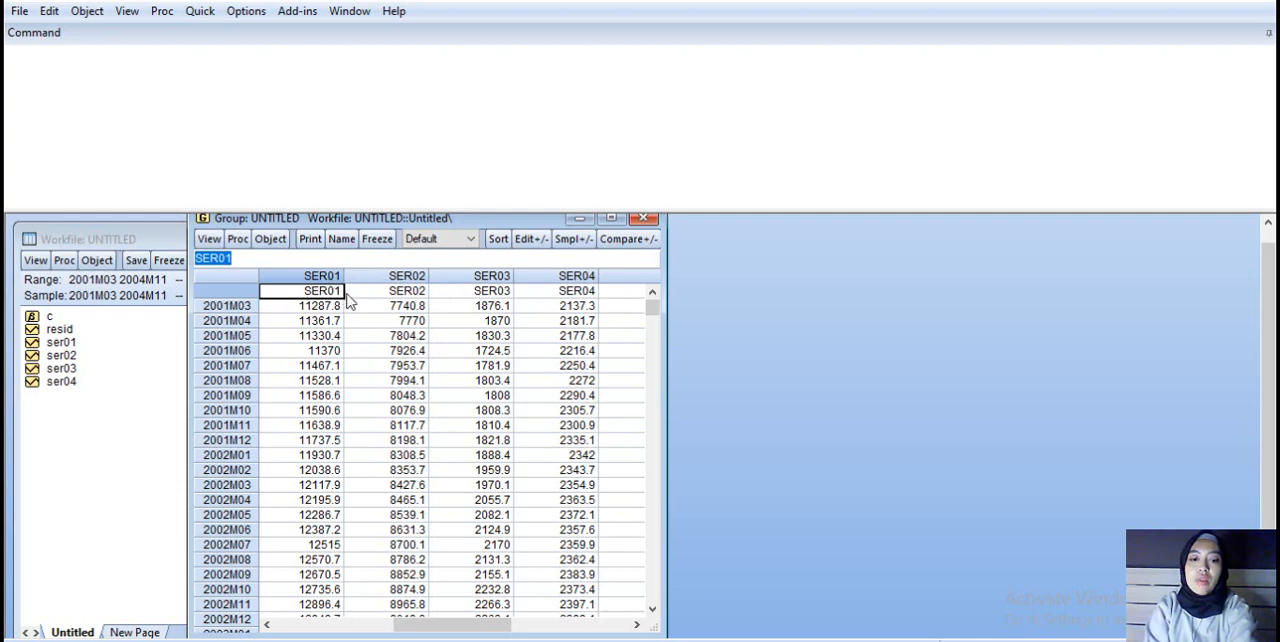
{"action": "type", "text": "GDP"}
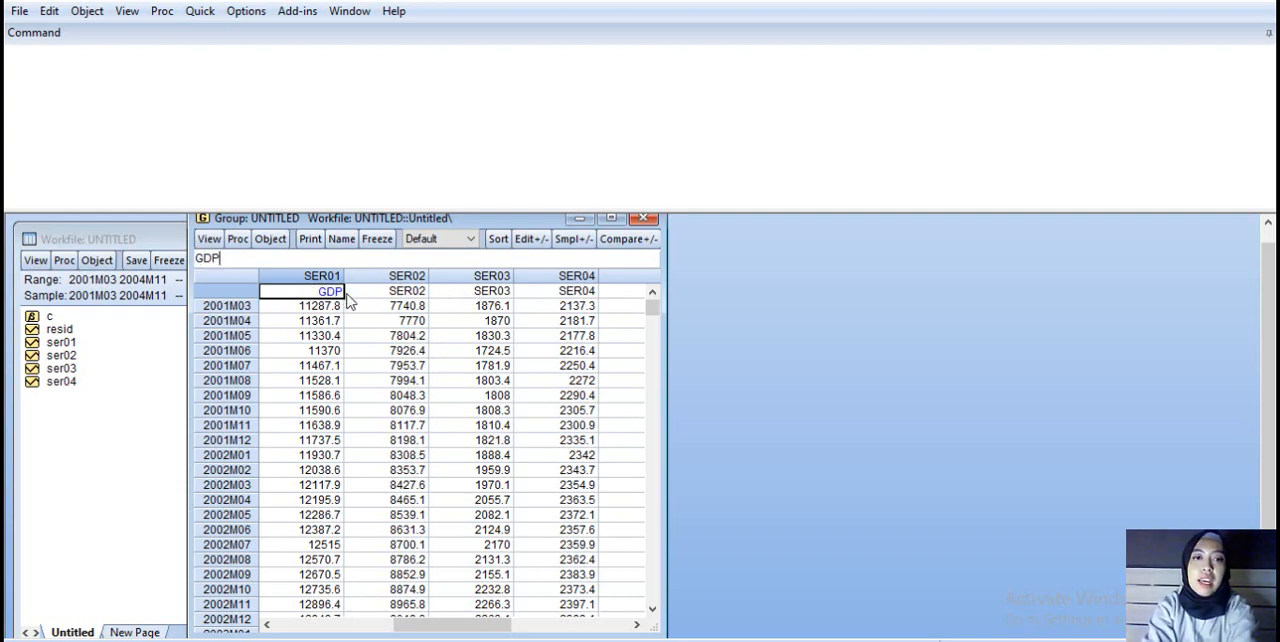
{"action": "key", "text": "Return"}
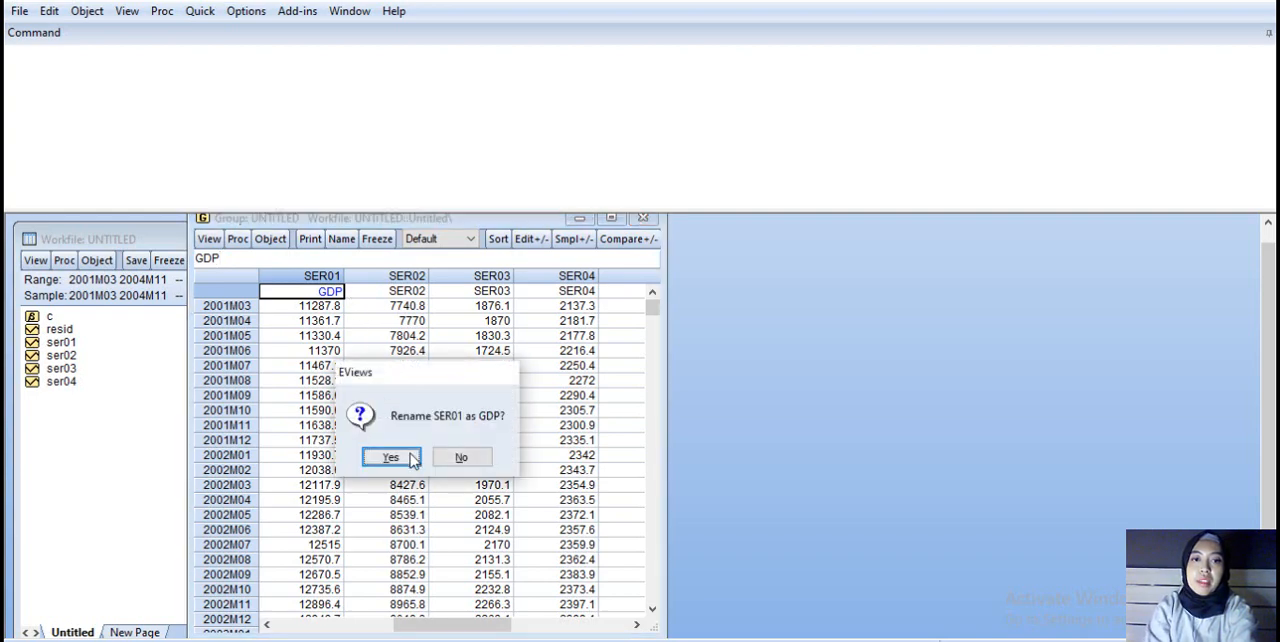
{"action": "left_click", "coordinate": [390, 457]}
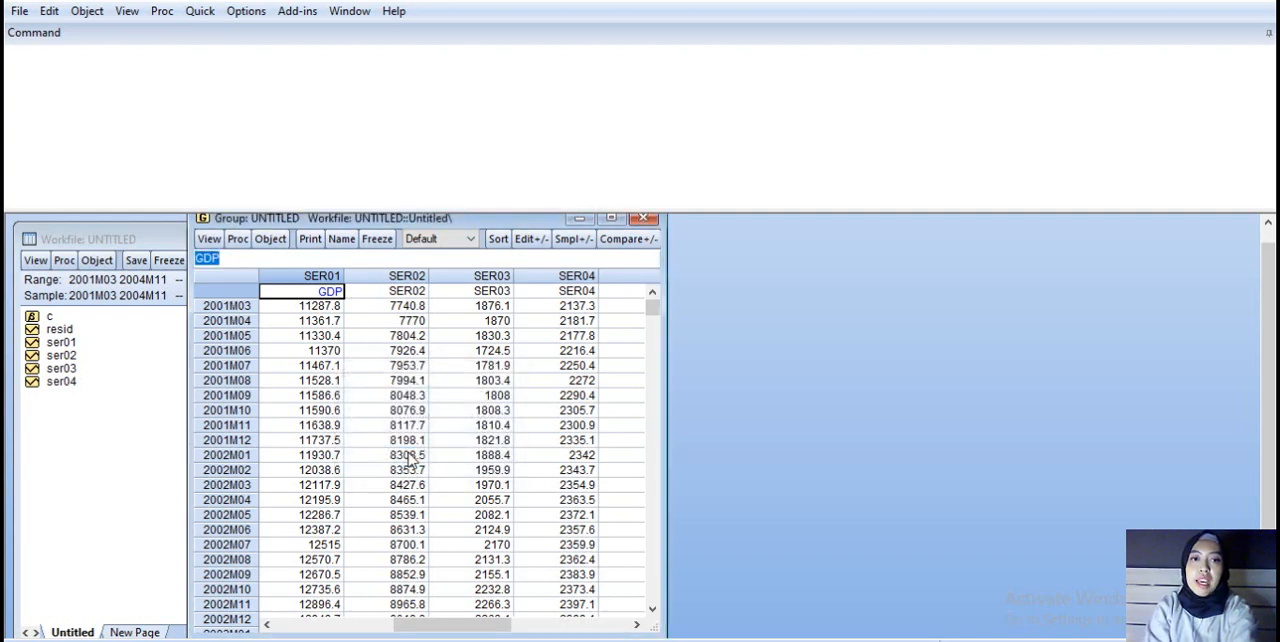
Step: Check the second variable's name in the Excel sheet and rename series SER02 in the EViews group as PCE
{"action": "left_click", "coordinate": [407, 291]}
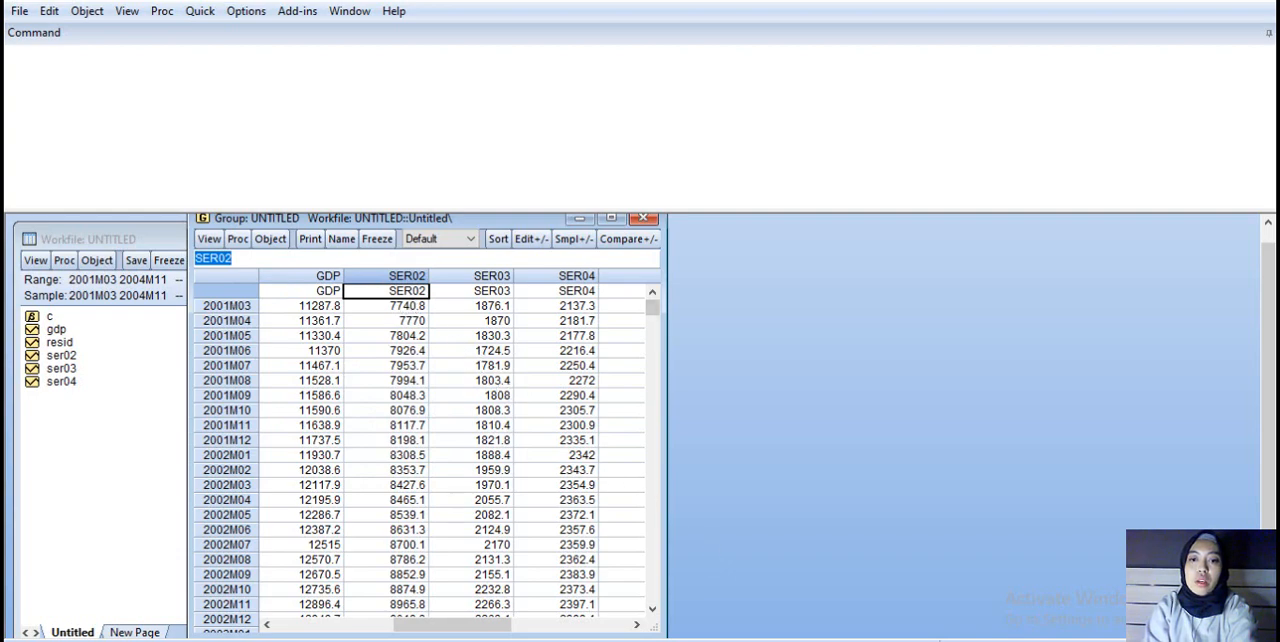
{"action": "key", "text": "alt+Tab"}
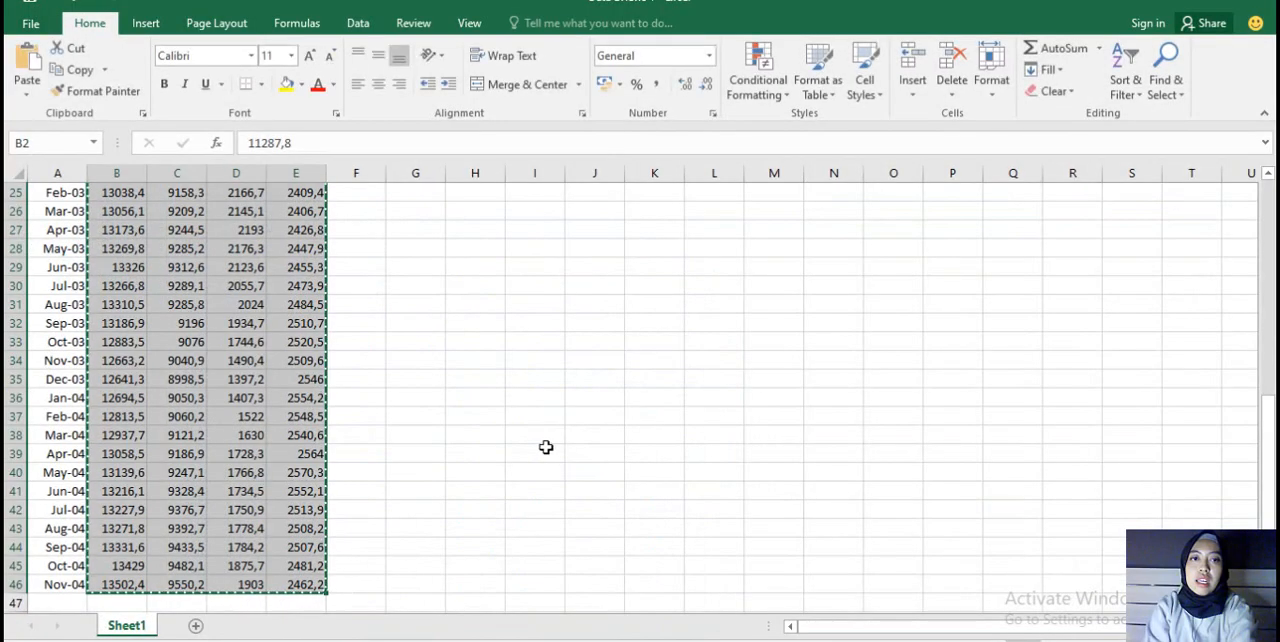
{"action": "scroll", "coordinate": [546, 447], "scroll_direction": "up", "scroll_amount": 8}
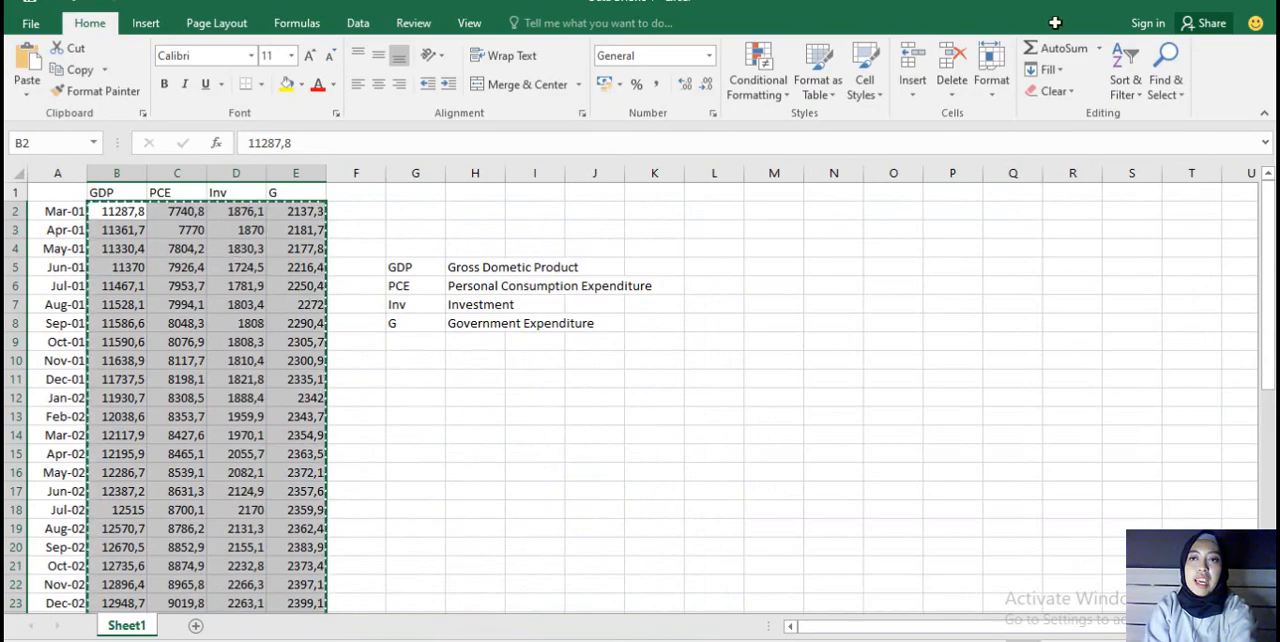
{"action": "key", "text": "alt+Tab"}
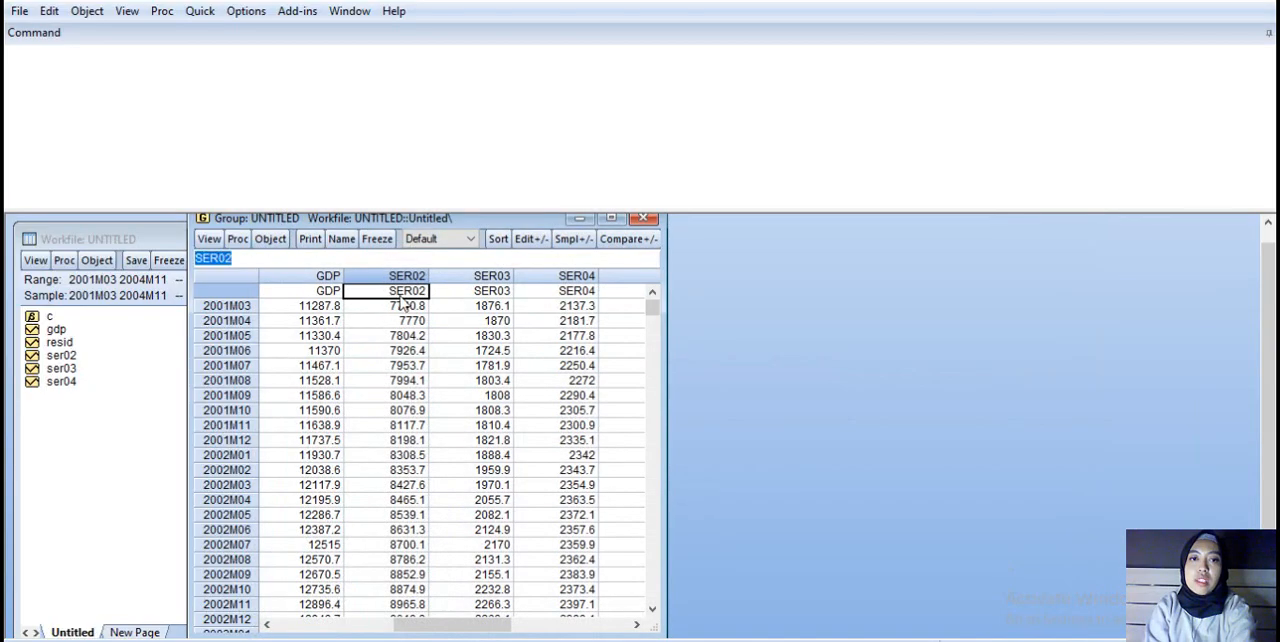
{"action": "type", "text": "PCE"}
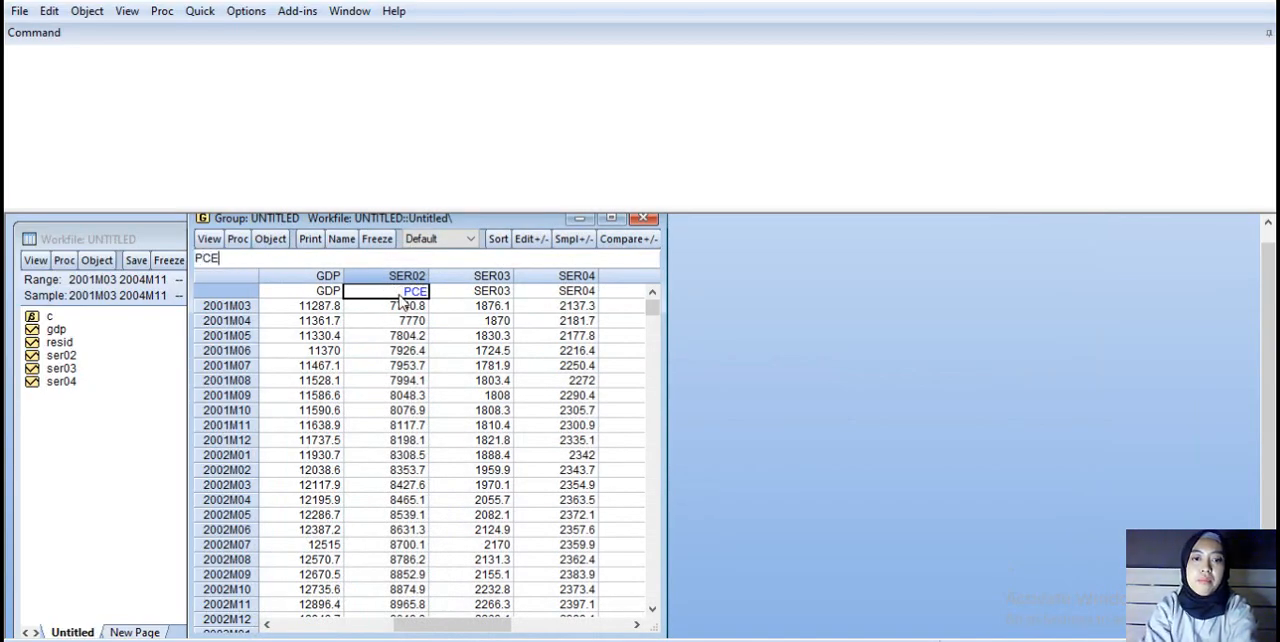
{"action": "key", "text": "Return"}
{"action": "left_click", "coordinate": [390, 457]}
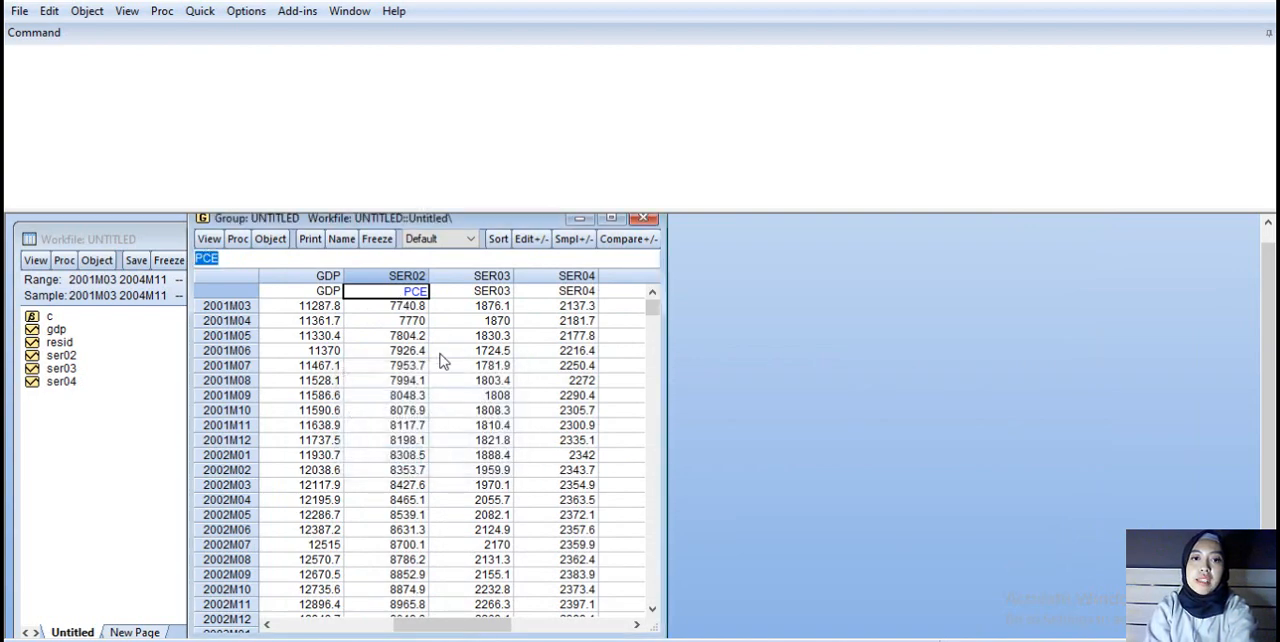
Step: Rename the third series in the group, SER03, as INV and accept the rename
{"action": "left_click", "coordinate": [480, 292]}
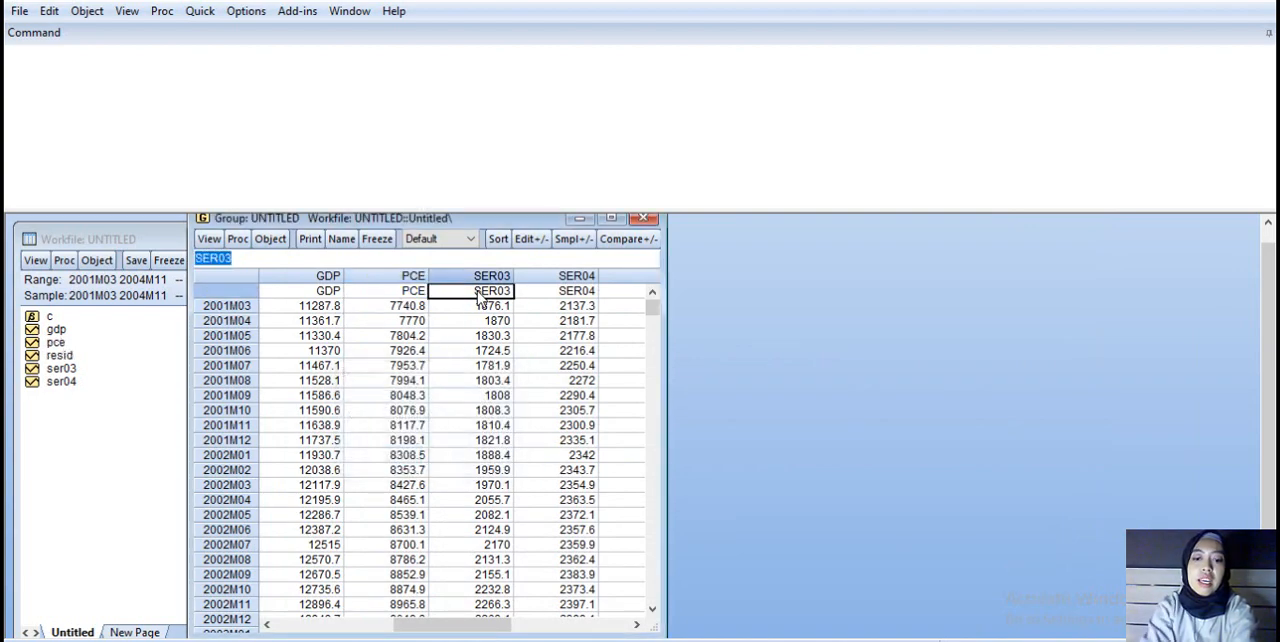
{"action": "type", "text": "INV"}
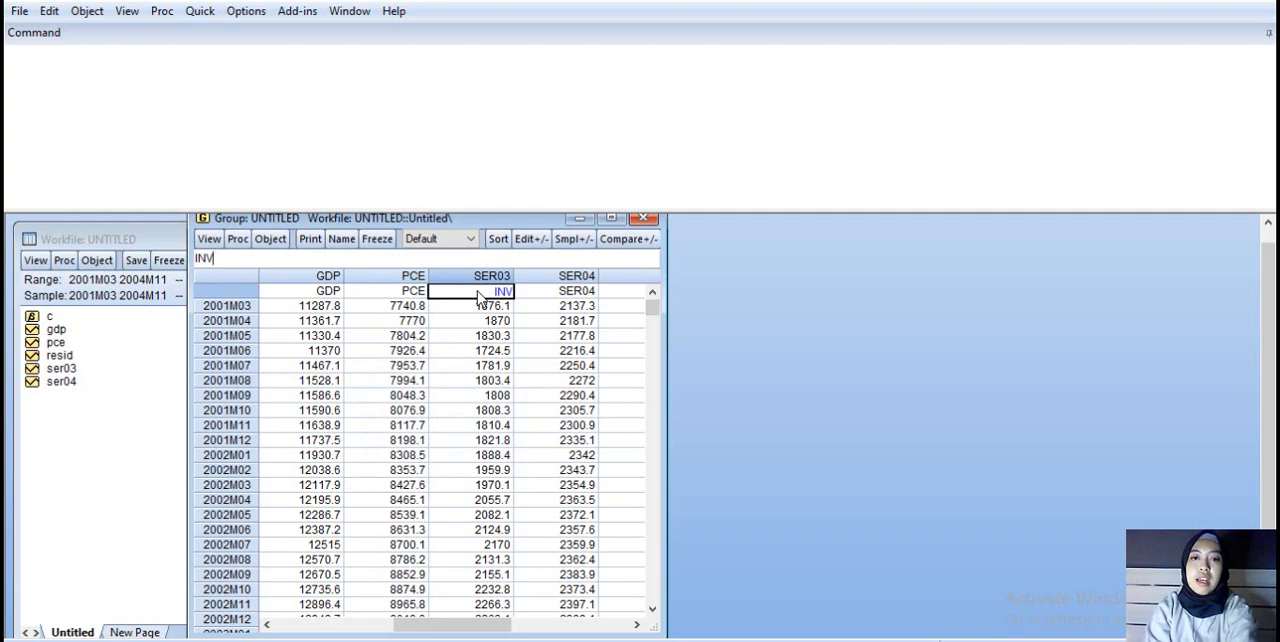
{"action": "key", "text": "Return"}
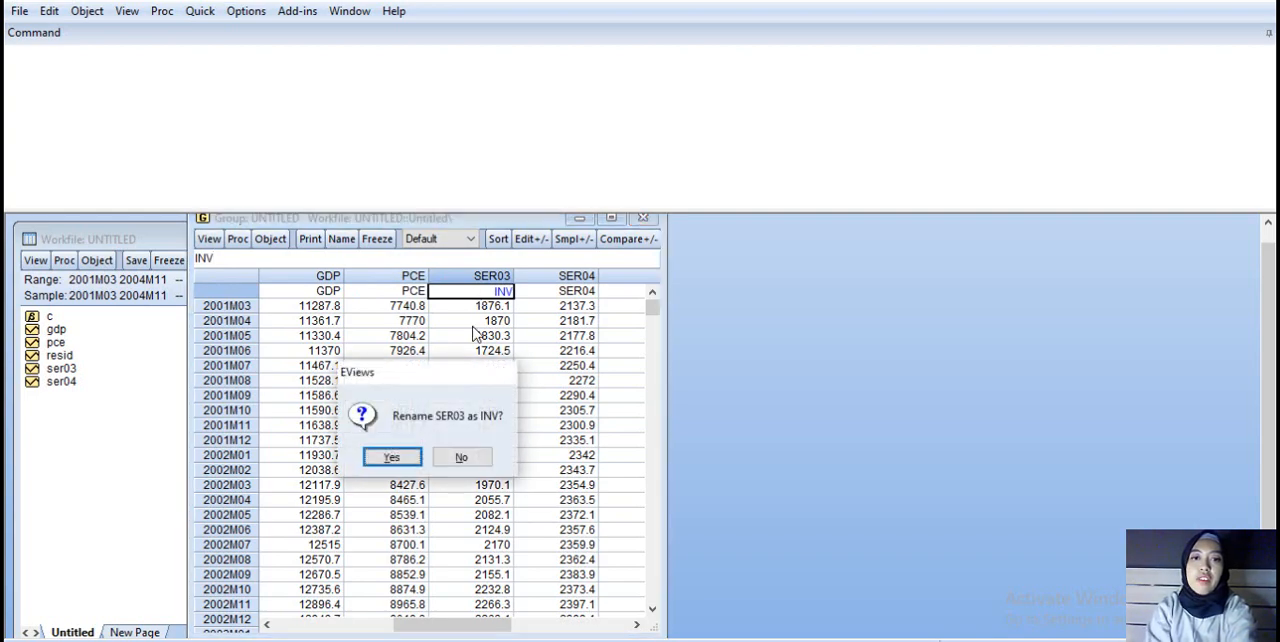
{"action": "left_click", "coordinate": [391, 458]}
Step: Rename the fourth series, SER04, as G and look over the group's data from 2001M03 to 2004M11
{"action": "left_click", "coordinate": [586, 292]}
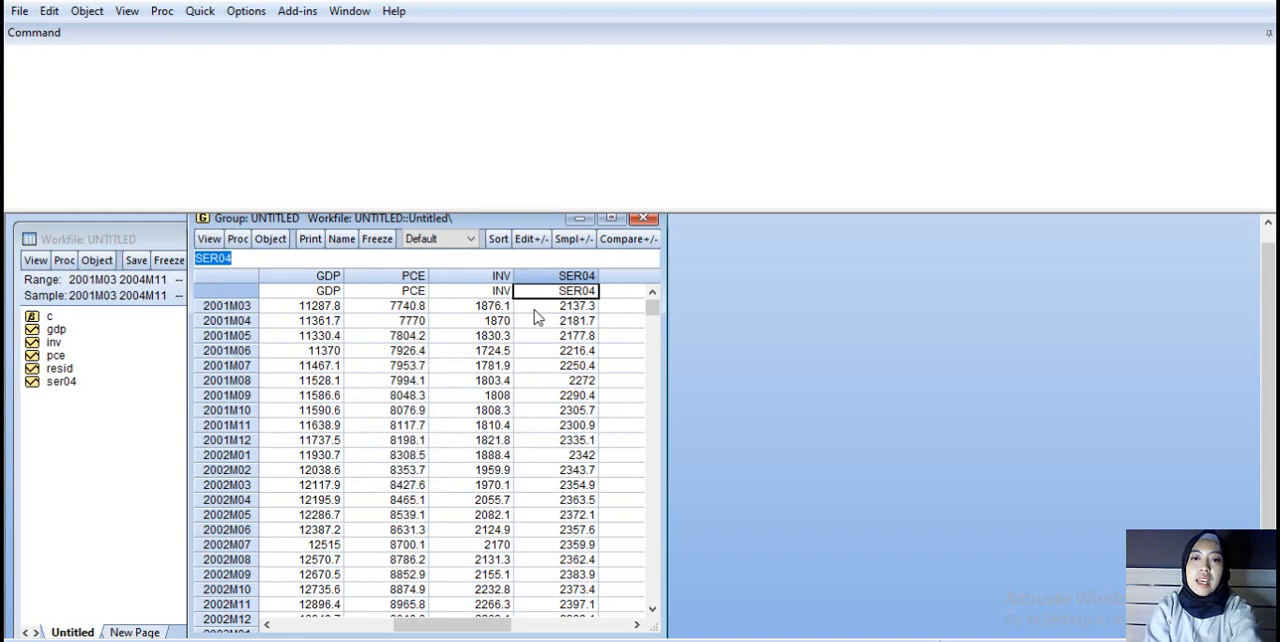
{"action": "type", "text": "G"}
{"action": "key", "text": "Return"}
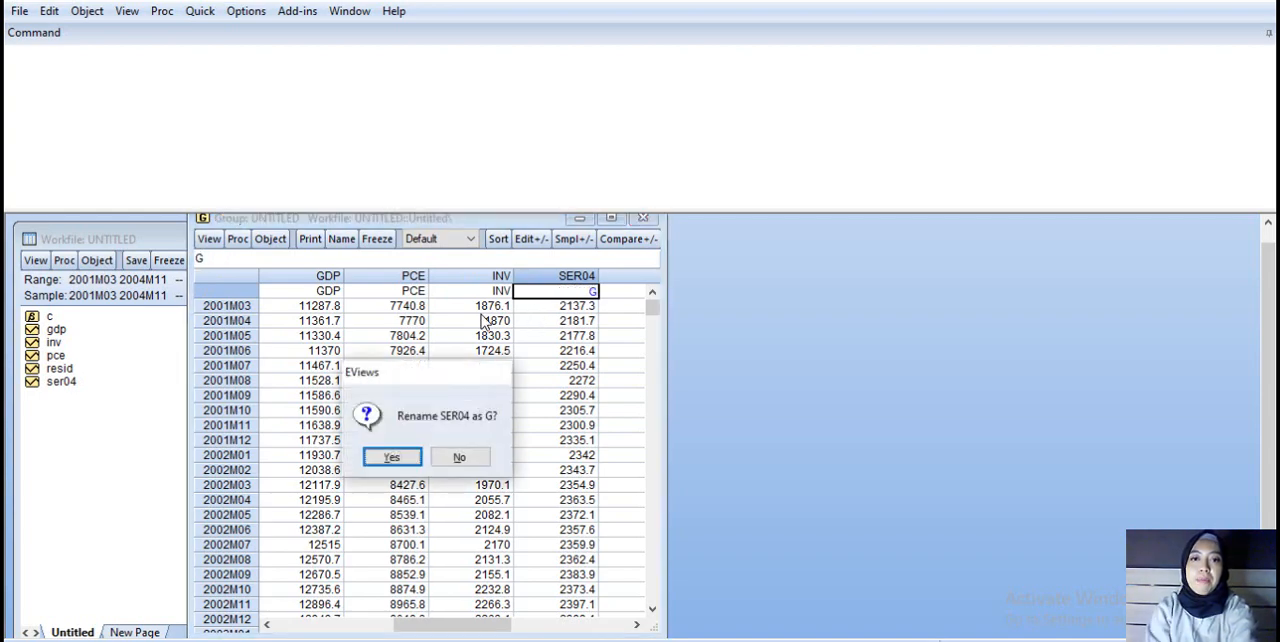
{"action": "left_click", "coordinate": [393, 458]}
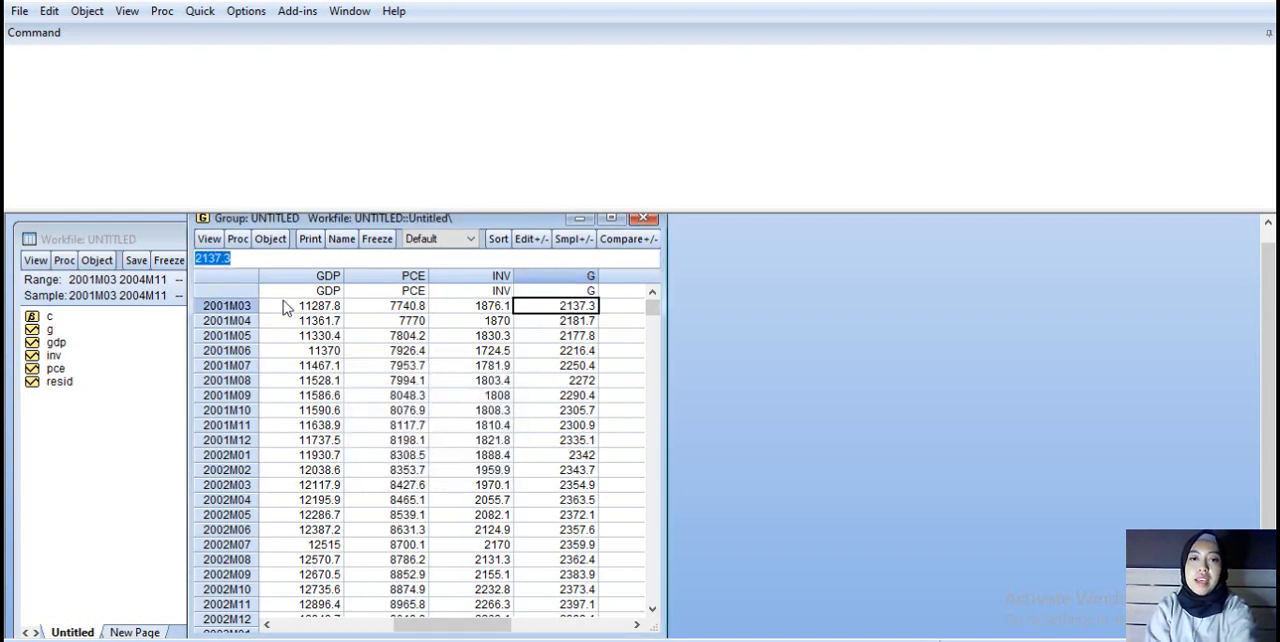
{"action": "scroll", "coordinate": [370, 380], "scroll_direction": "down", "scroll_amount": 4}
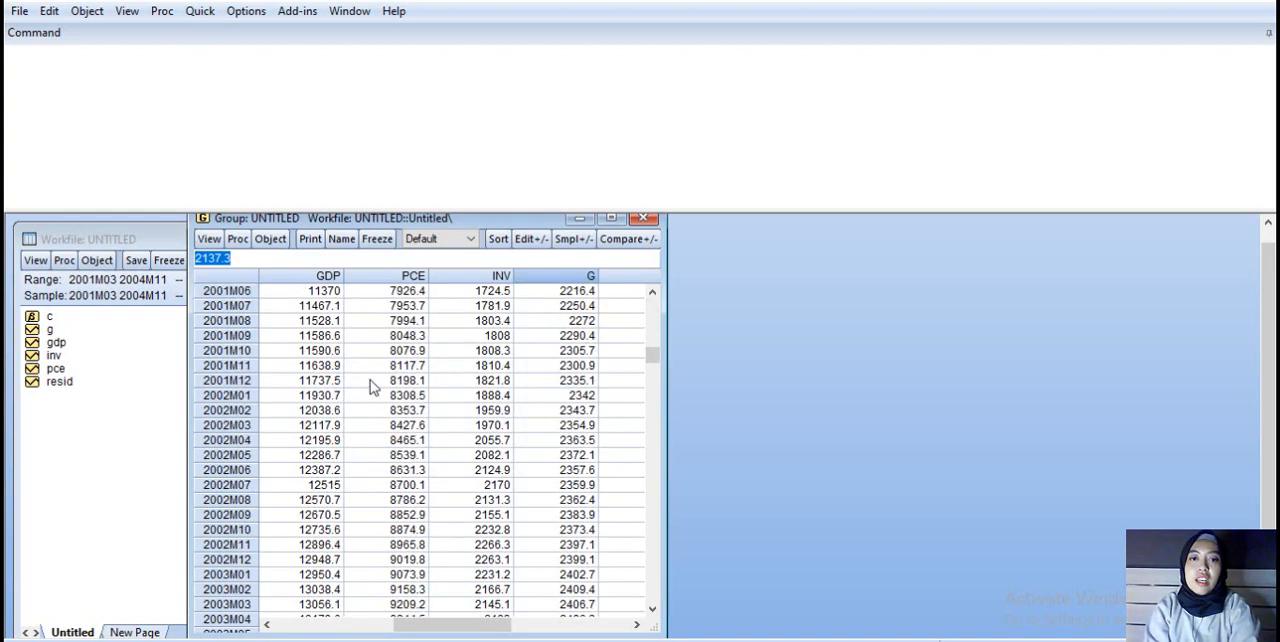
{"action": "scroll", "coordinate": [370, 380], "scroll_direction": "down", "scroll_amount": 4}
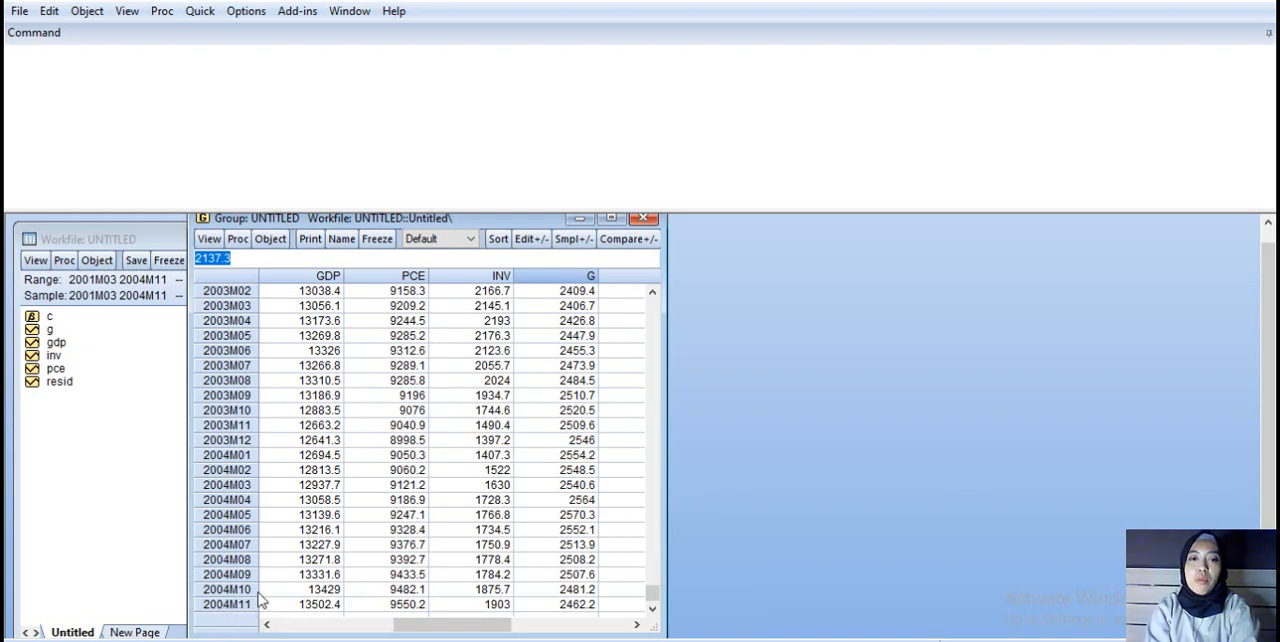
{"action": "scroll", "coordinate": [355, 420], "scroll_direction": "up", "scroll_amount": 1}
{"action": "scroll", "coordinate": [355, 420], "scroll_direction": "up", "scroll_amount": 8}
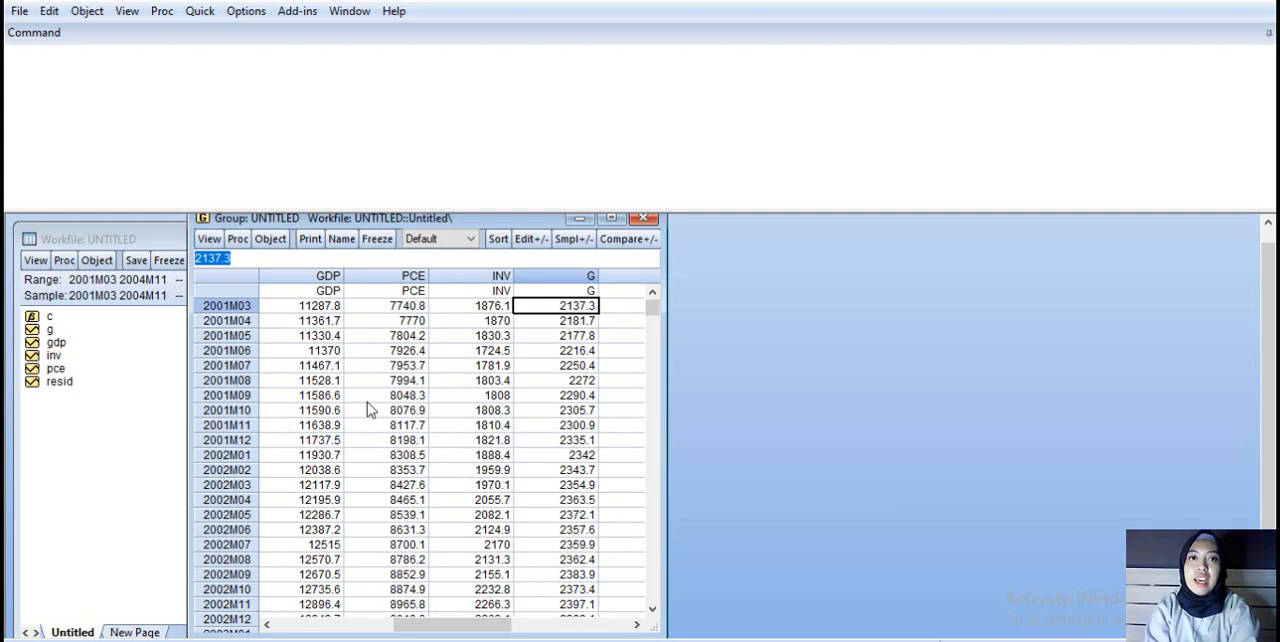
Step: Estimate a least squares equation specified as GDP C PCE inv g over the sample 2001M03 2004M11
{"action": "left_click", "coordinate": [200, 11]}
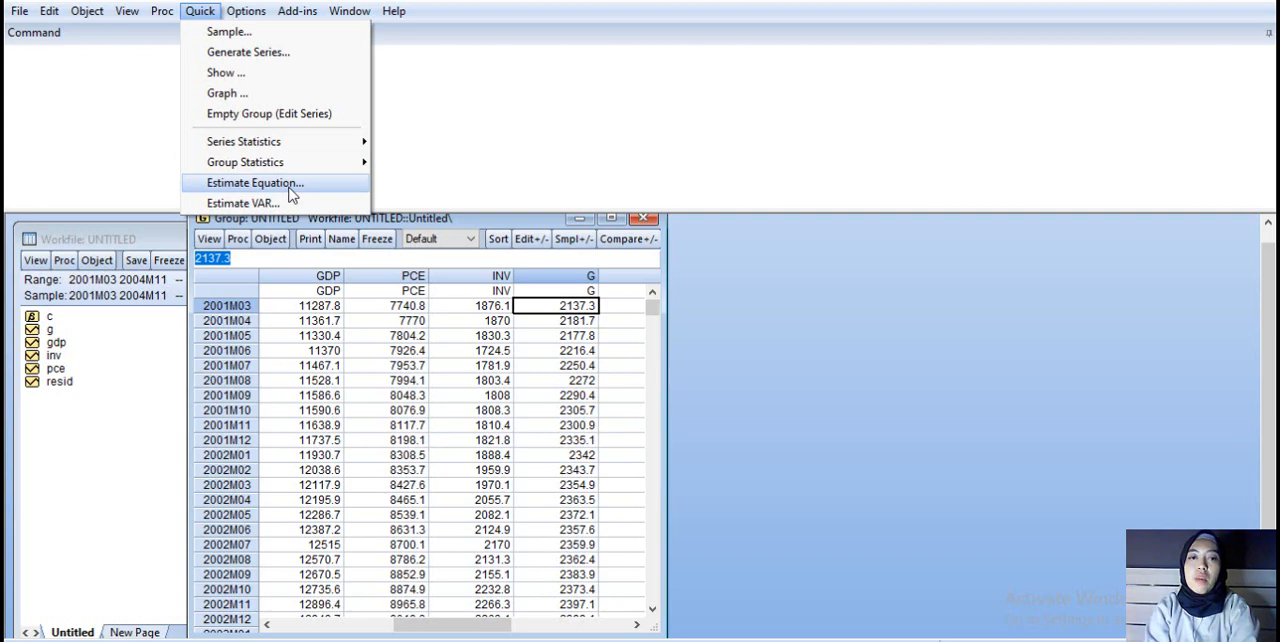
{"action": "left_click", "coordinate": [290, 186]}
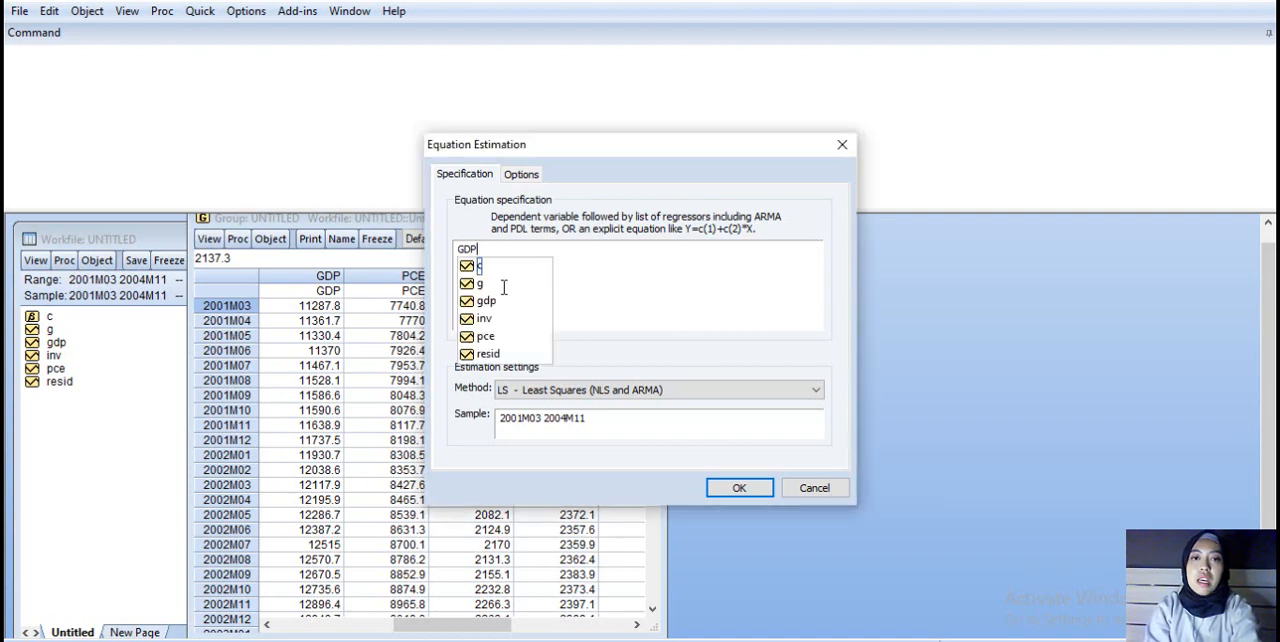
{"action": "left_click", "coordinate": [618, 272]}
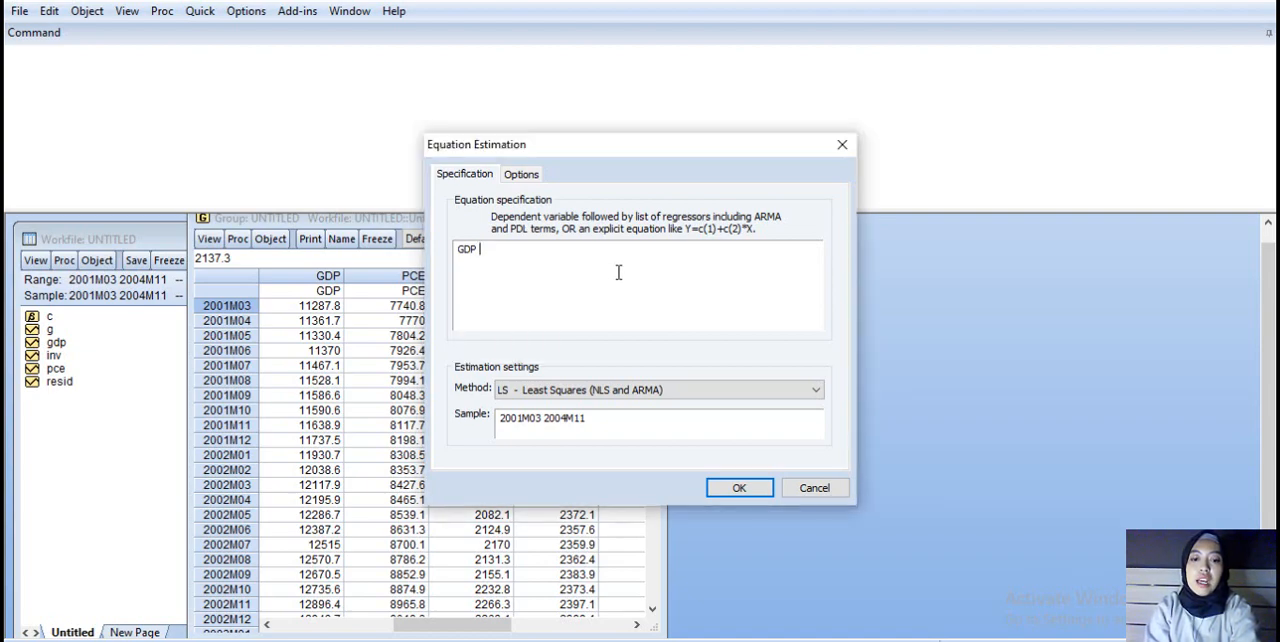
{"action": "type", "text": "C "}
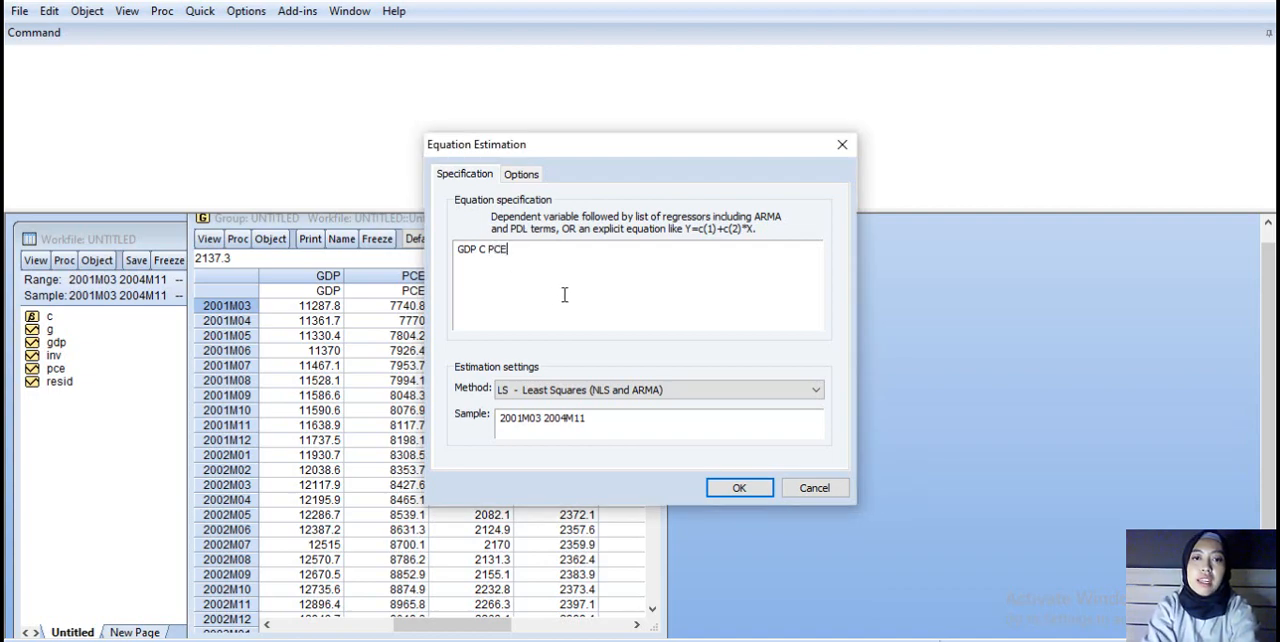
{"action": "type", "text": "PCE"}
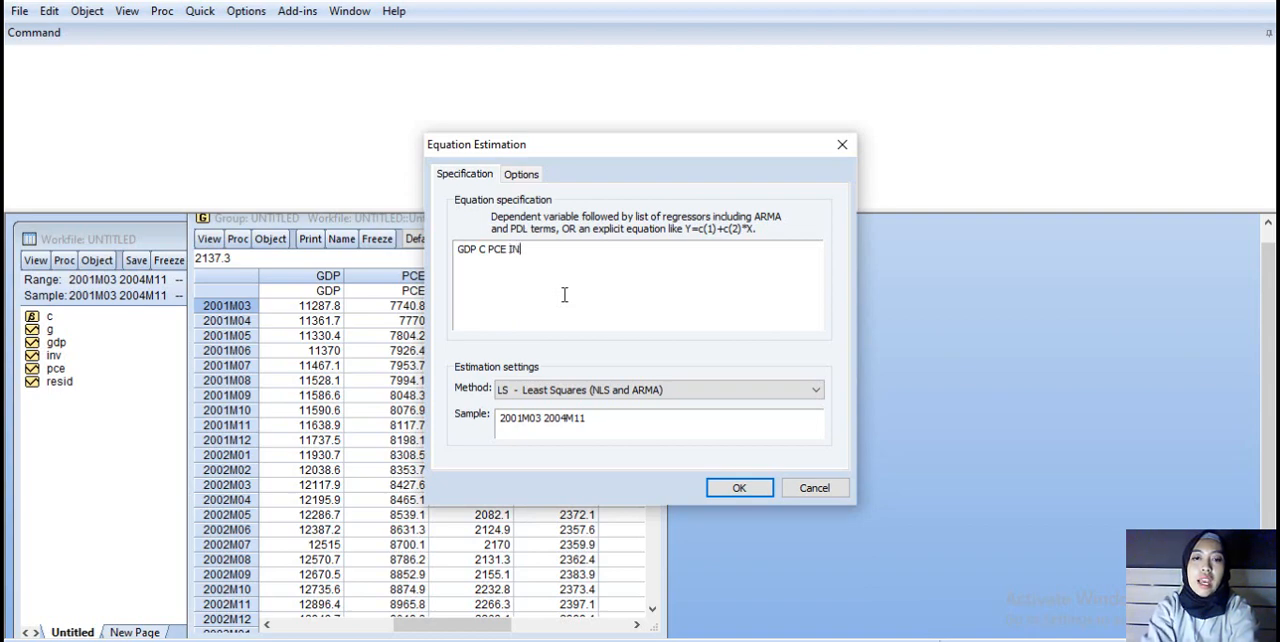
{"action": "type", "text": " INV"}
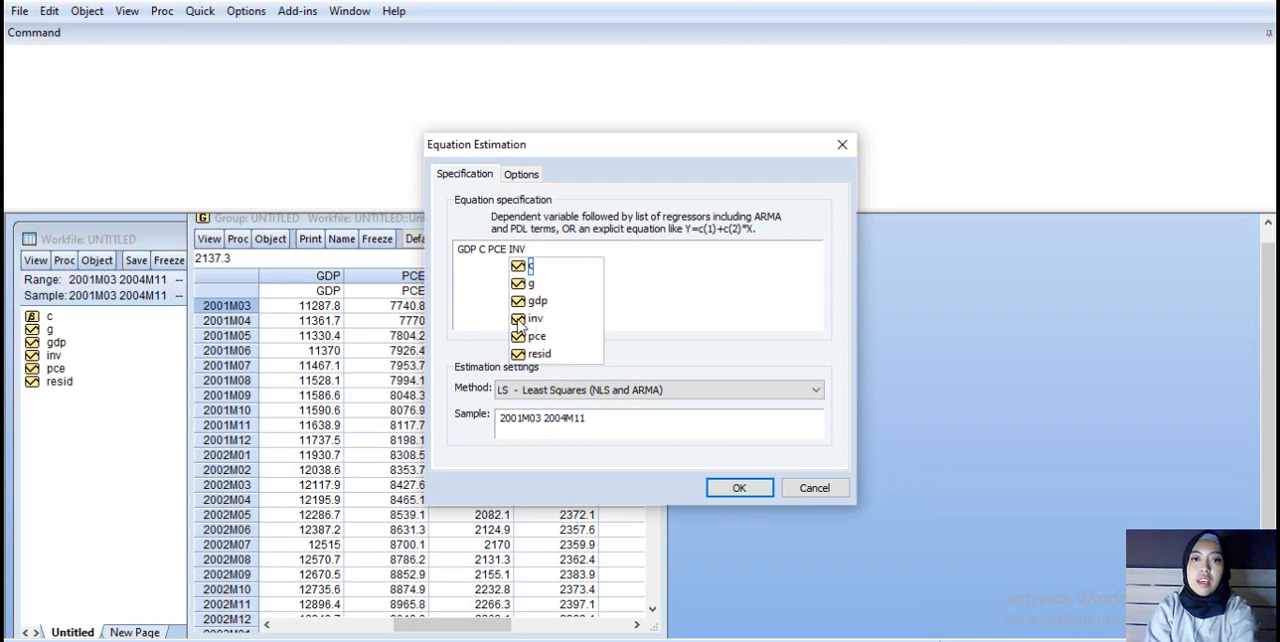
{"action": "left_click", "coordinate": [535, 317]}
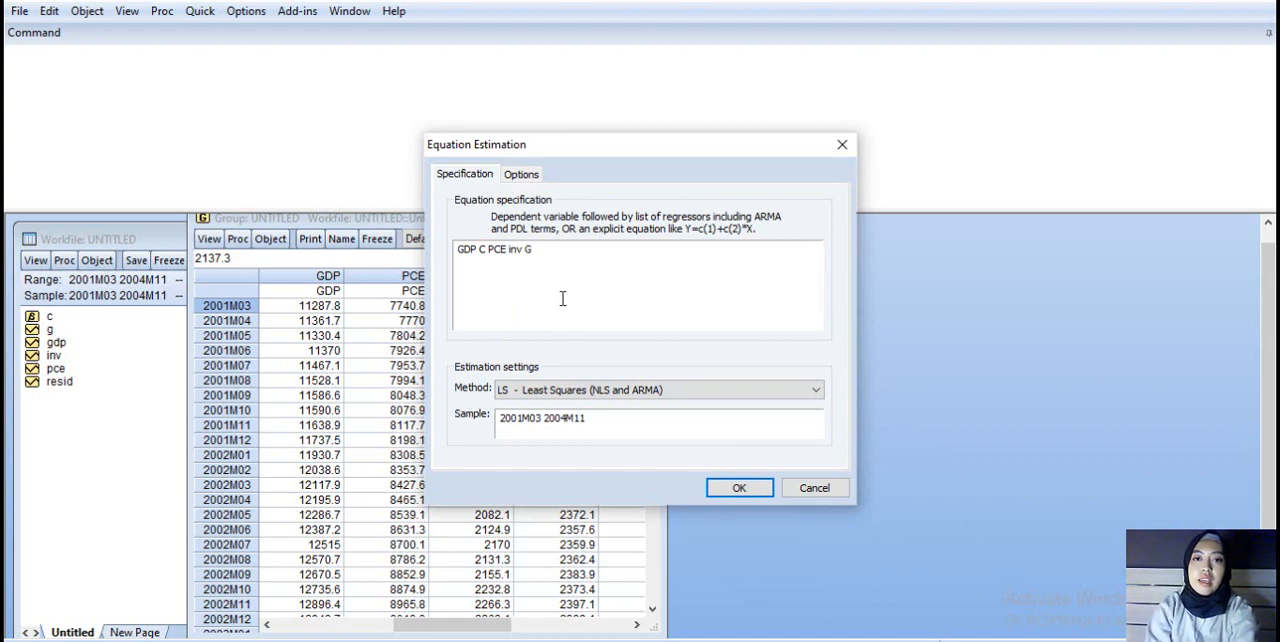
{"action": "left_click", "coordinate": [540, 286]}
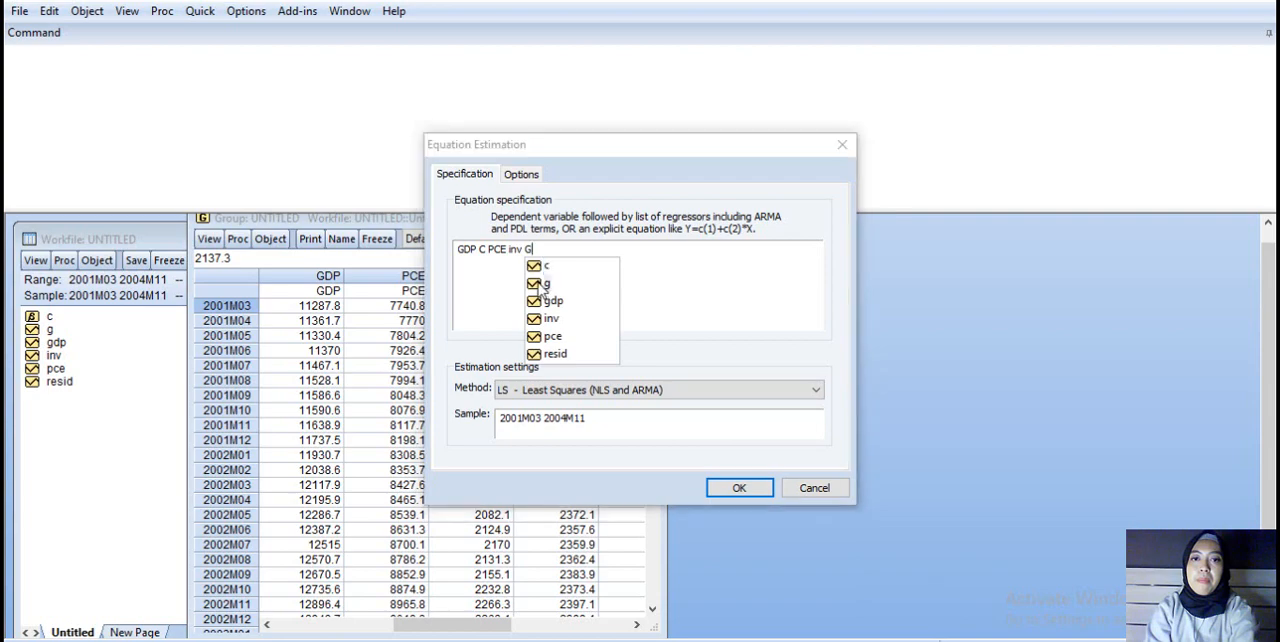
{"action": "left_click", "coordinate": [540, 285]}
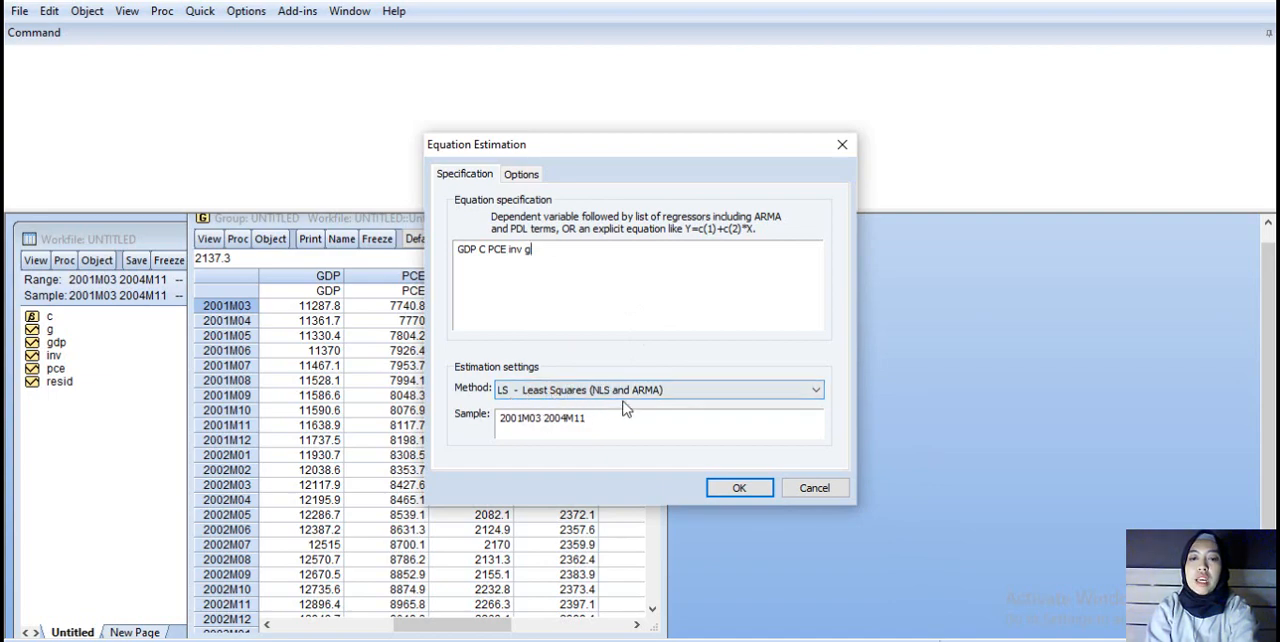
{"action": "left_click", "coordinate": [740, 488]}
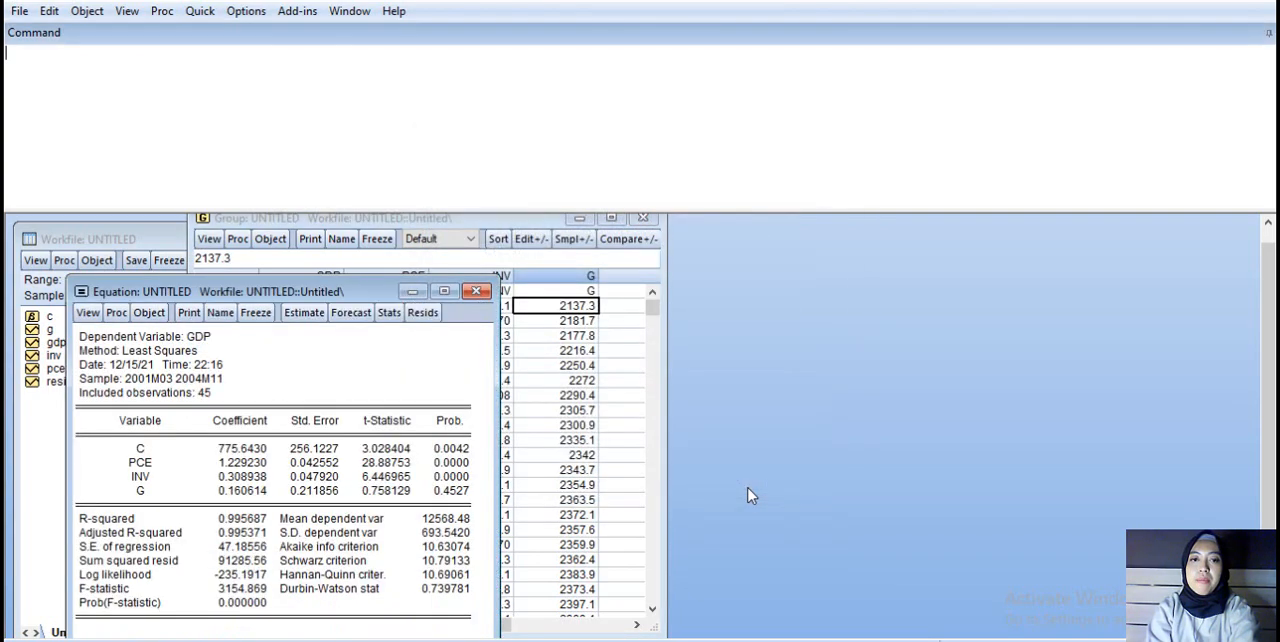